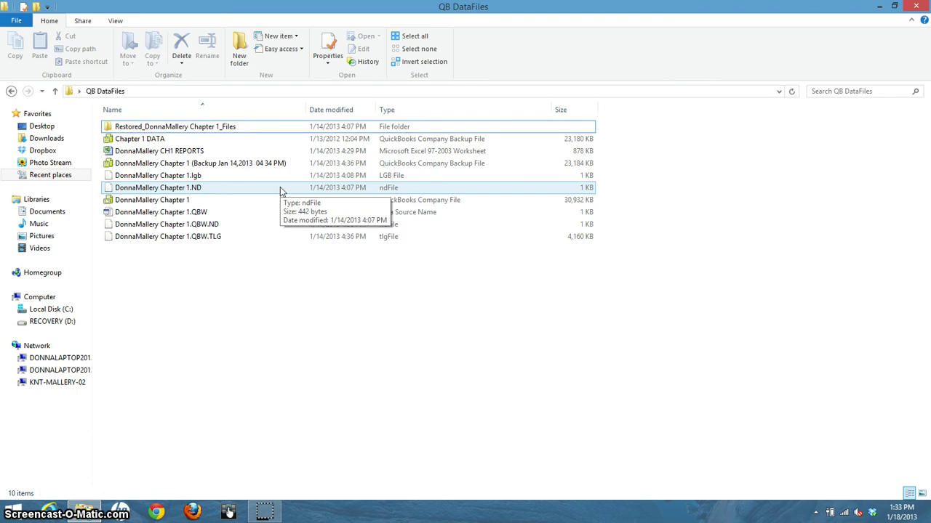
- Examine the QuickBooks backup, company and supporting files in the QB DataFiles folder, including their types and dates
click(231, 164)
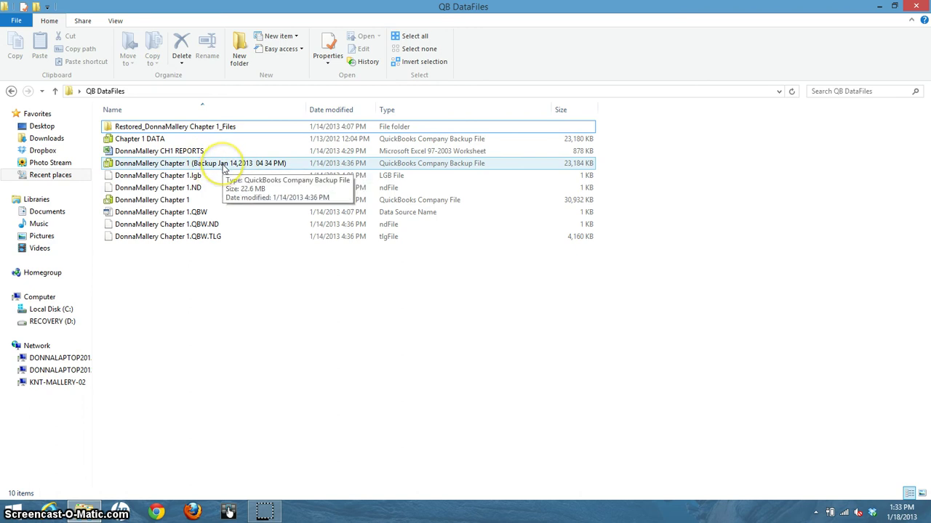
click(289, 301)
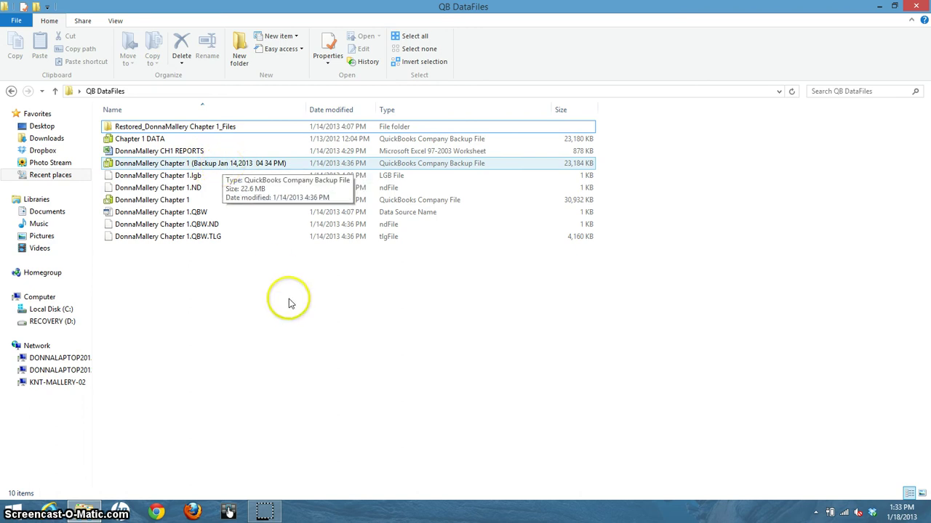
click(247, 187)
click(269, 268)
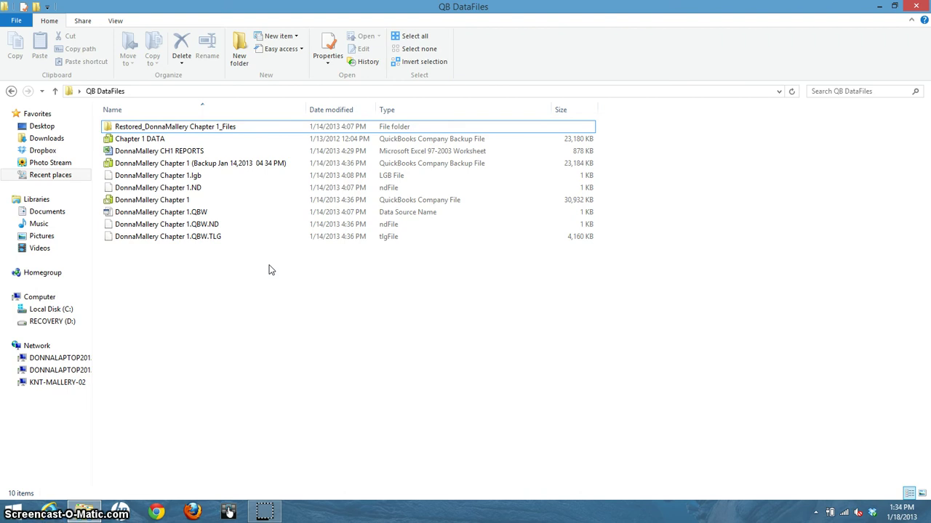
click(167, 139)
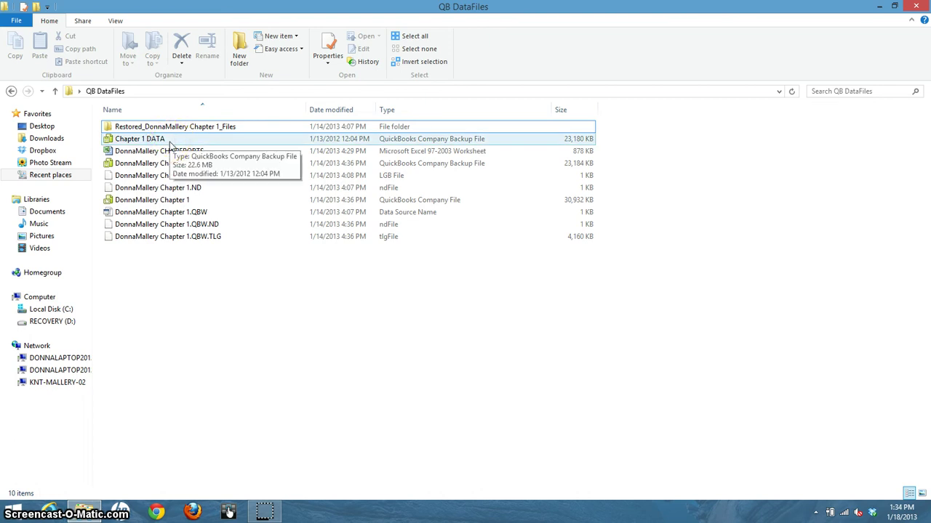
click(254, 291)
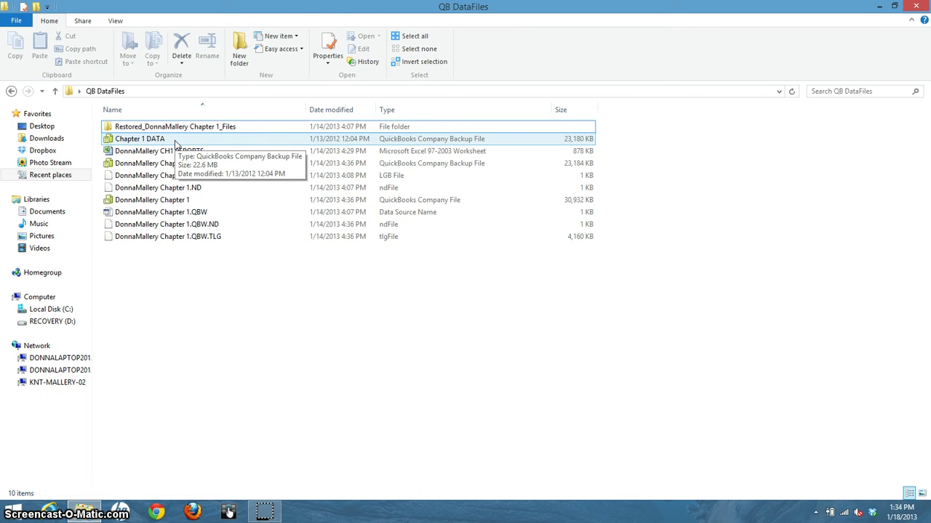
click(307, 266)
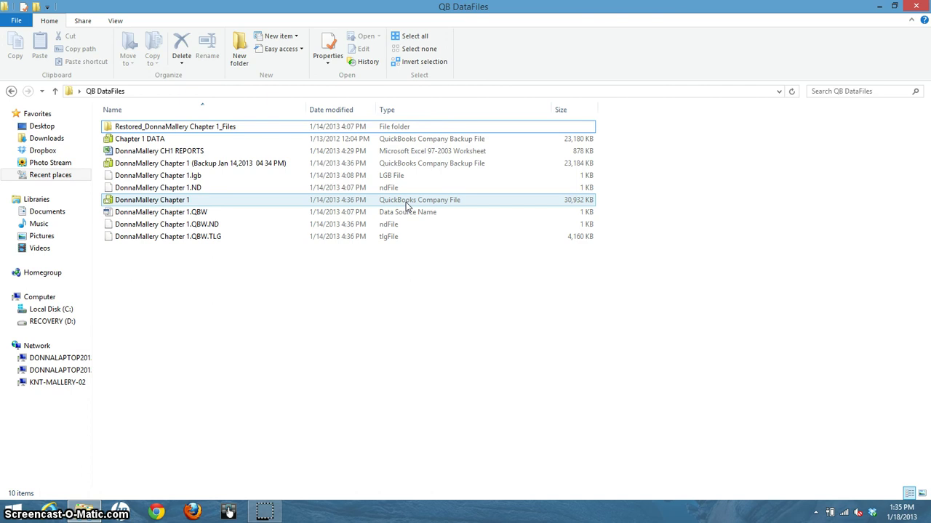
click(405, 204)
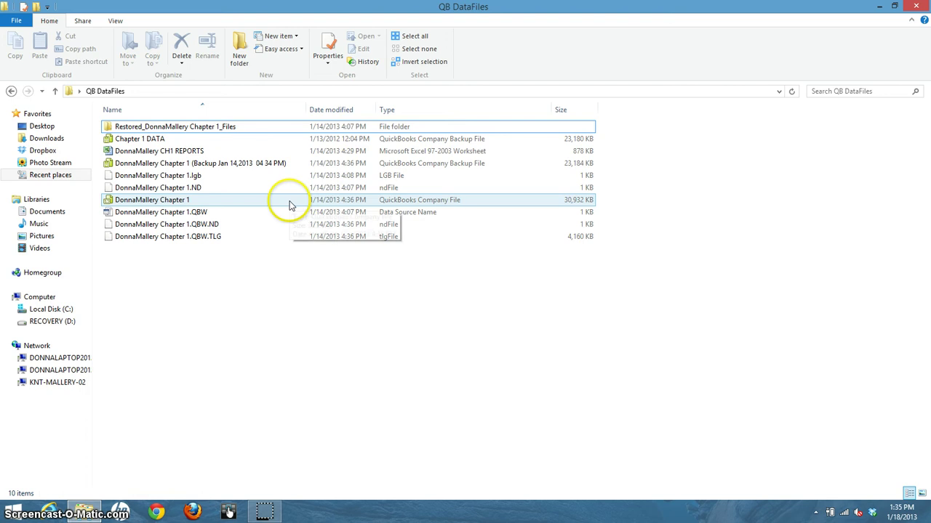
click(580, 236)
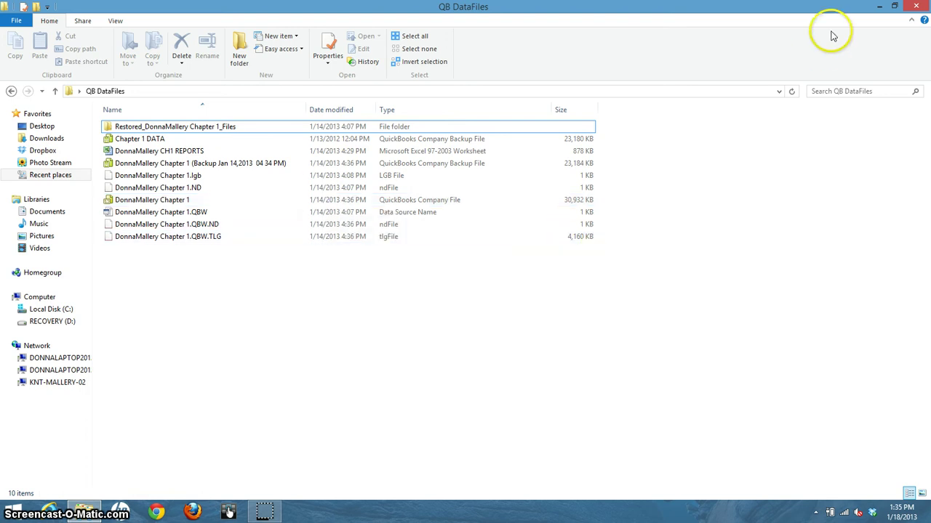
- Minimize the folder window, launch QuickBooks Premier Accountant Edition 2012 and install the R12 product update
click(880, 9)
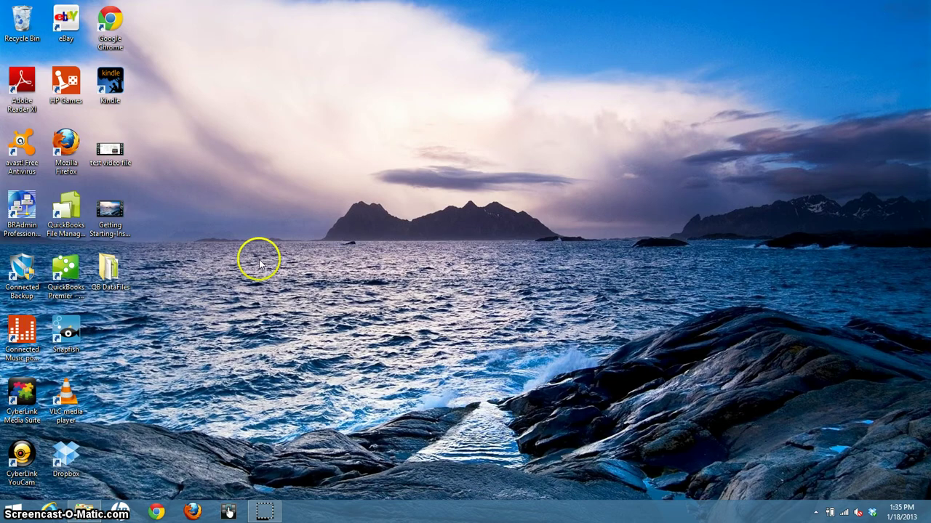
click(73, 272)
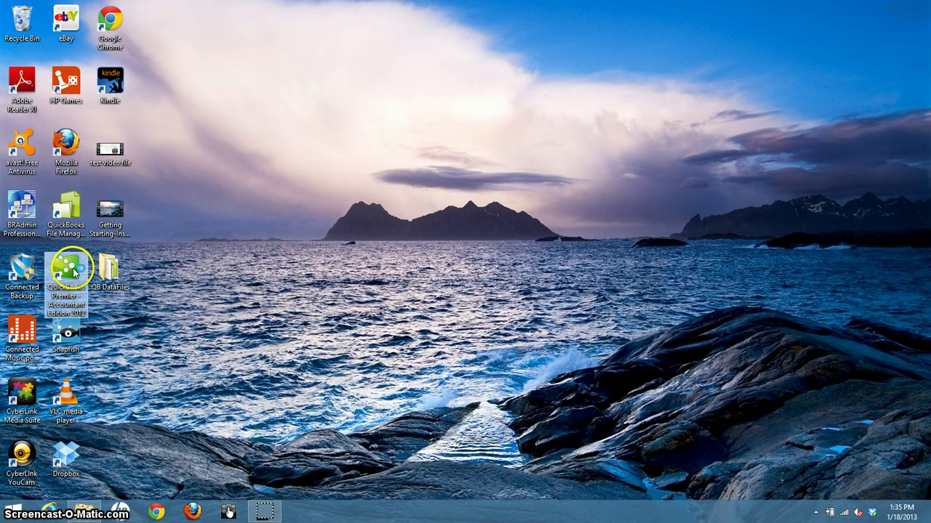
double_click(73, 272)
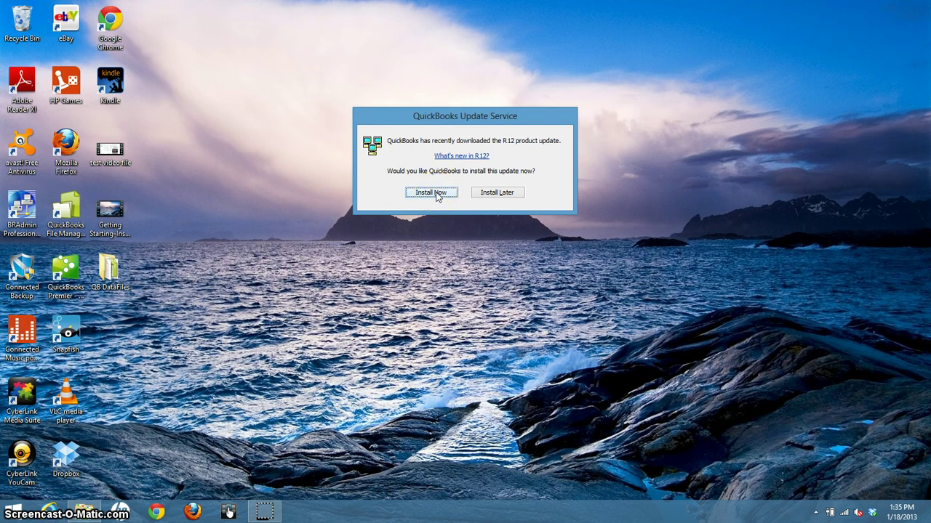
click(436, 194)
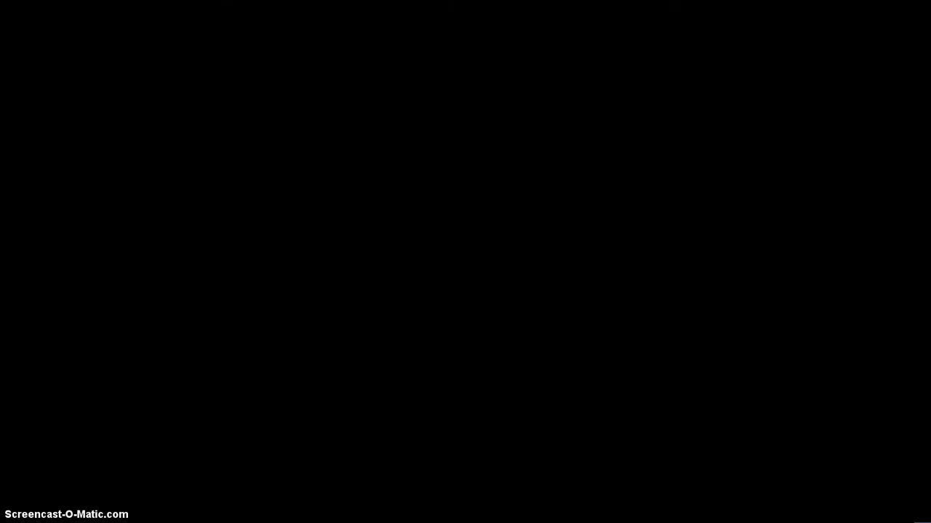
click(509, 280)
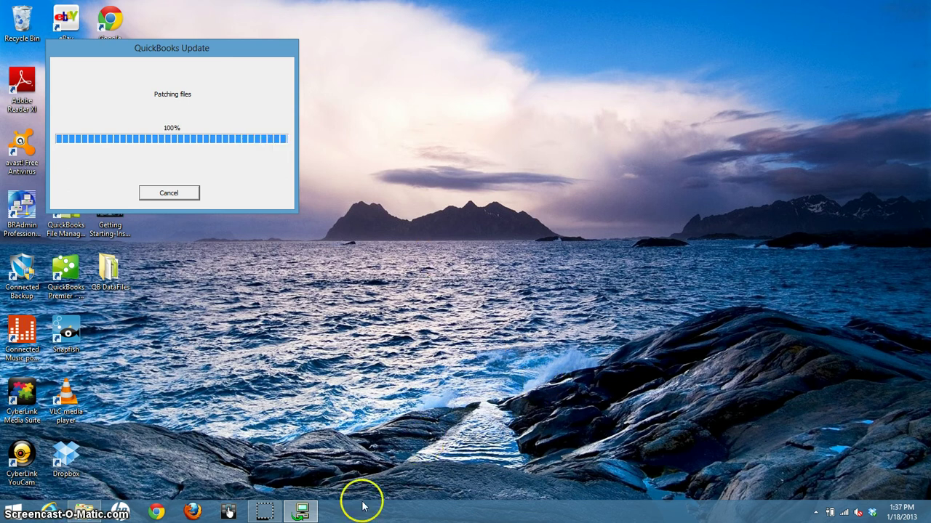
mouse_move(303, 514)
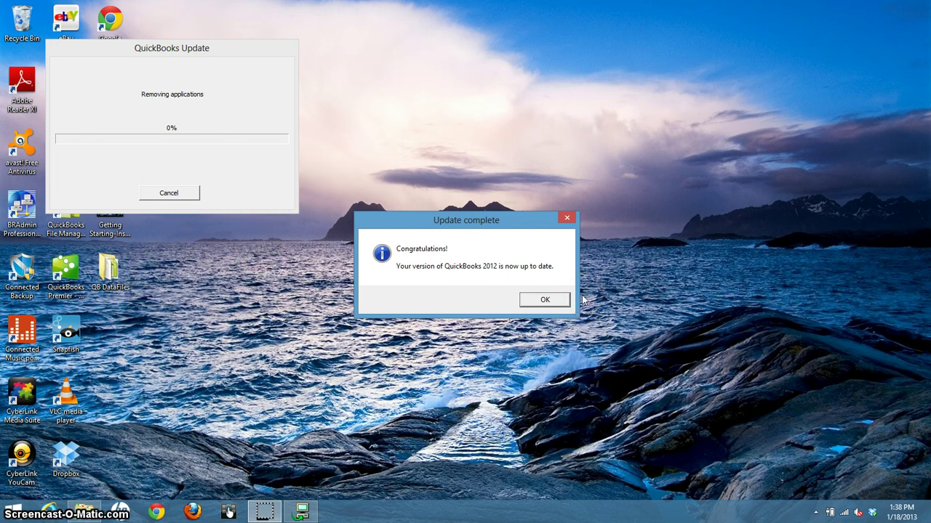
click(544, 300)
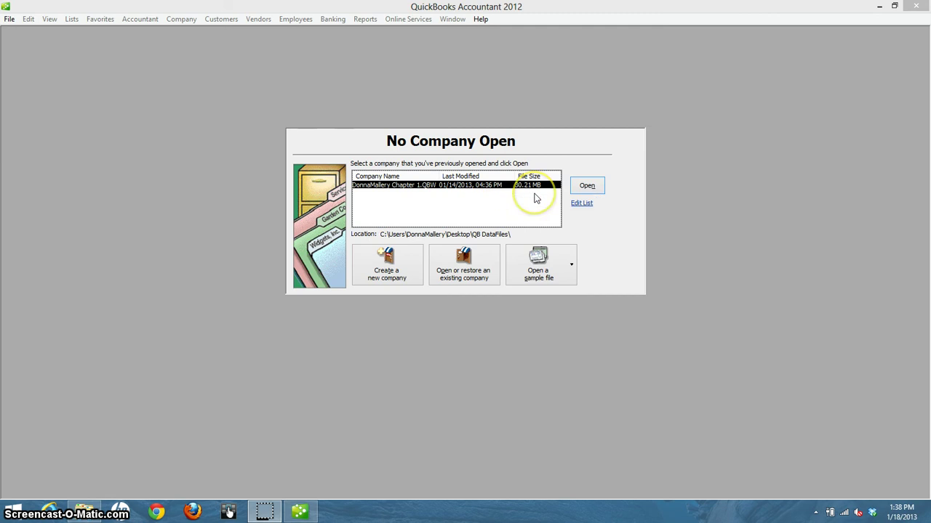
- Open the previously used Chapter 1 company file, agreeing to update it and acknowledging the sample file notice
click(587, 186)
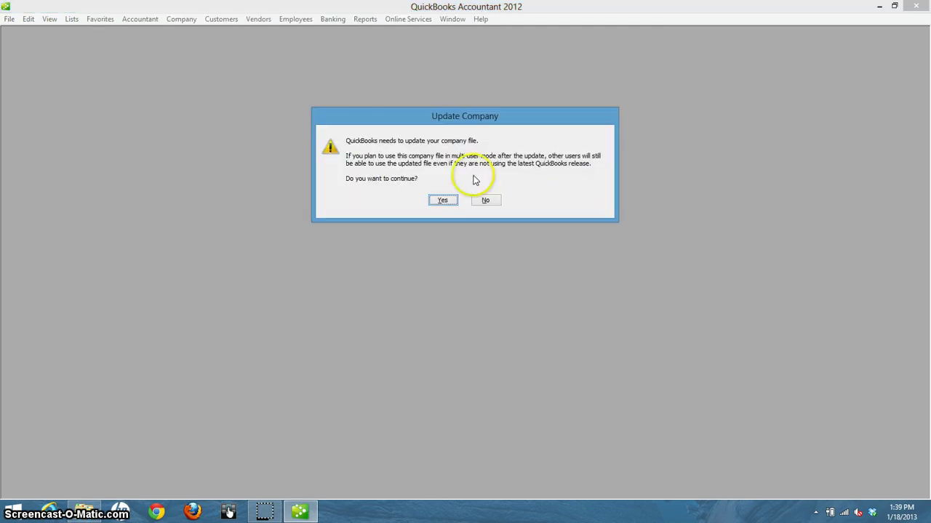
click(442, 201)
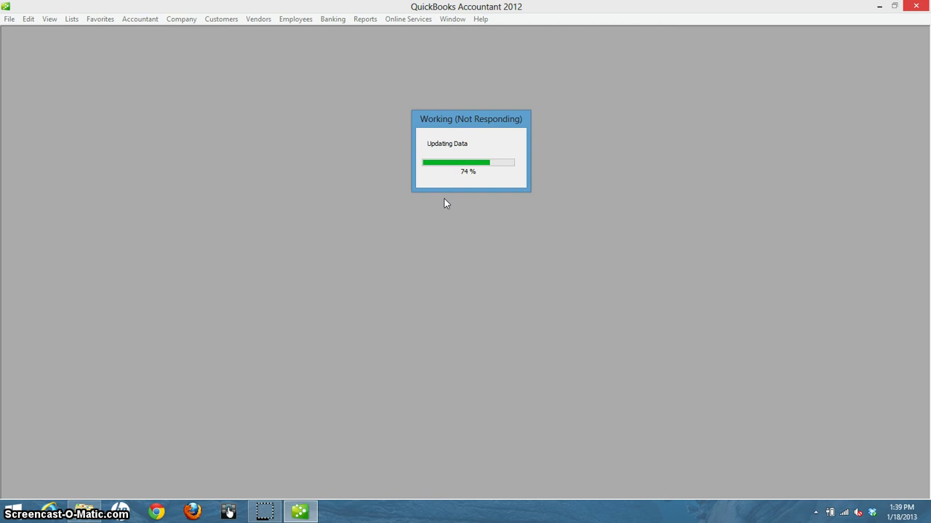
click(492, 105)
click(544, 133)
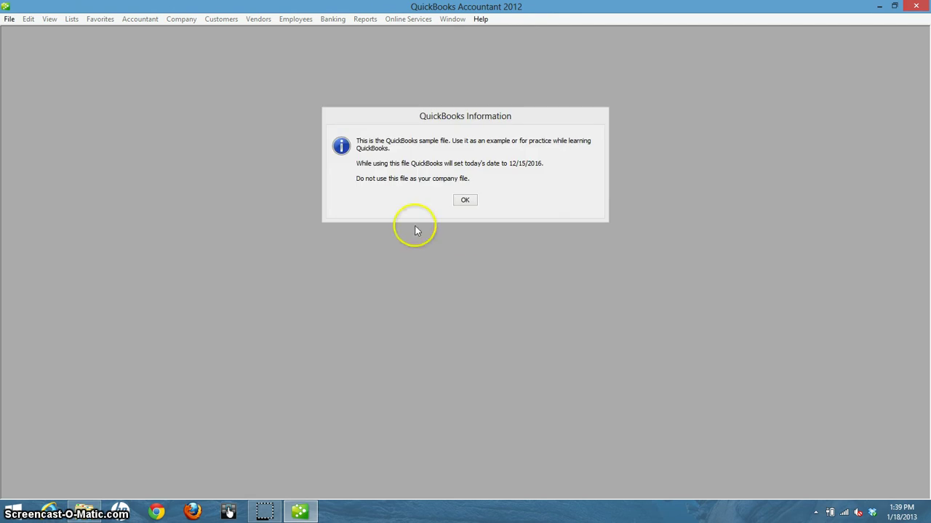
click(465, 201)
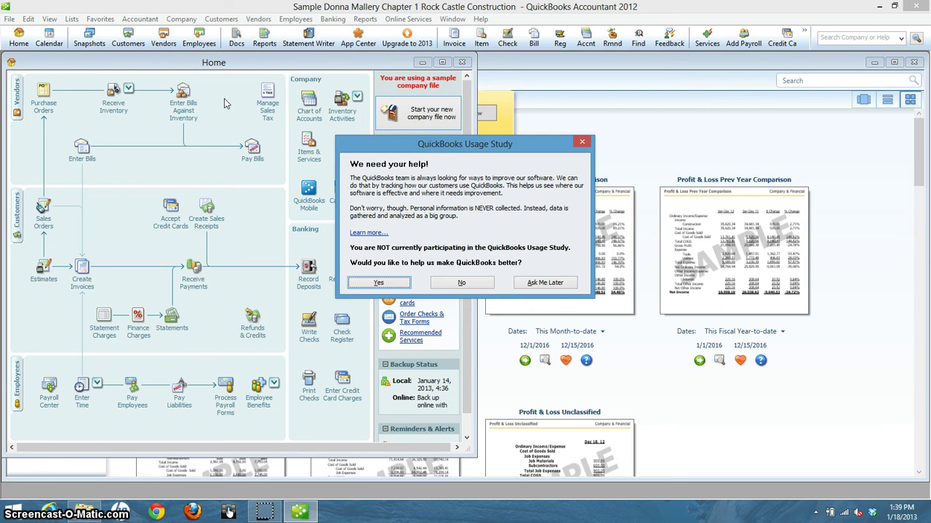
- Decline to participate in the QuickBooks Usage Study and close the Accountant Center
click(460, 285)
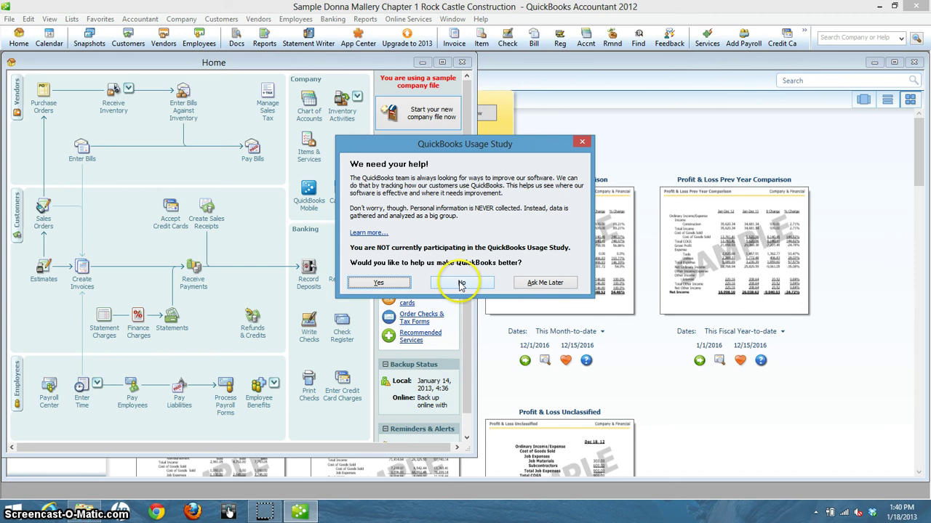
click(460, 285)
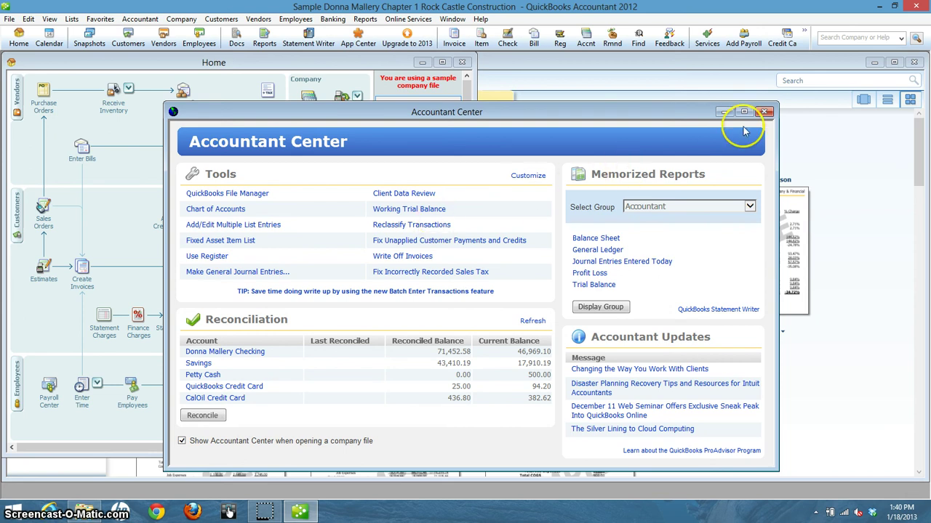
click(767, 111)
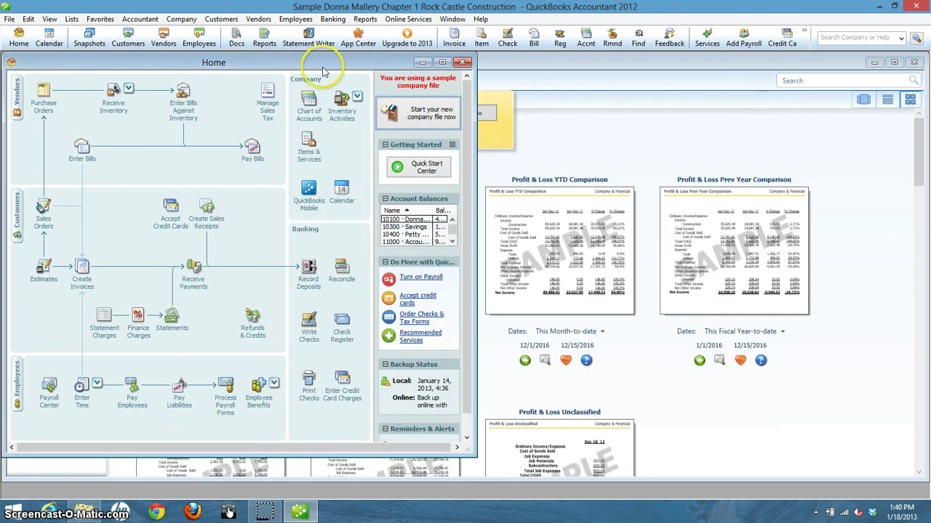
- Check the company name in the Company Information of the open file and close the dialog
click(182, 20)
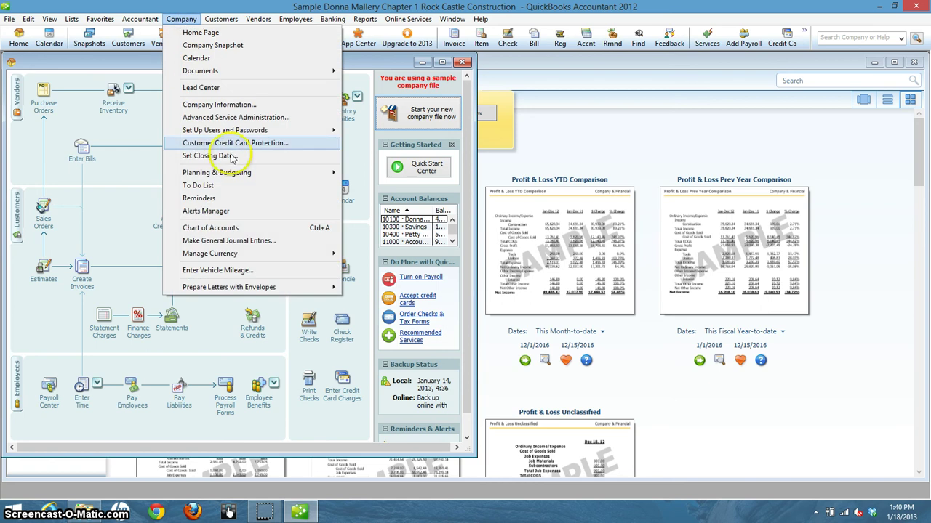
click(222, 104)
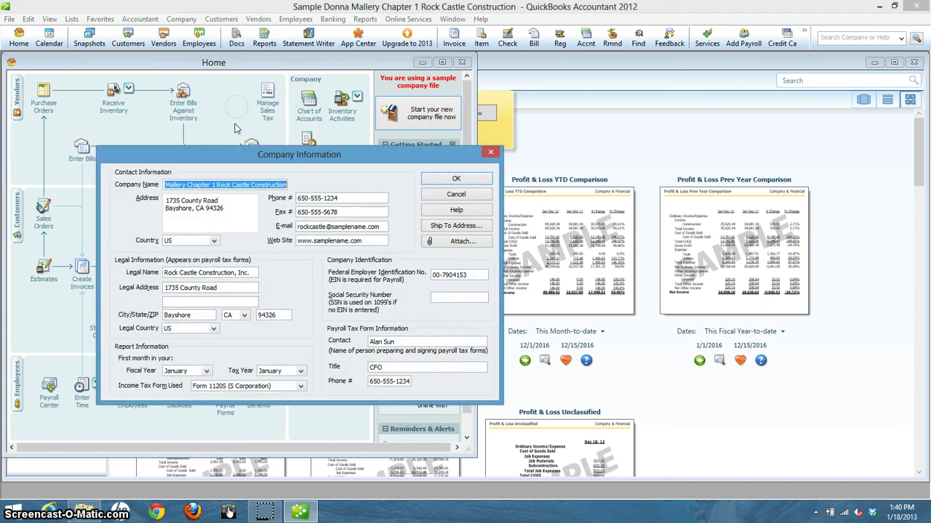
click(216, 185)
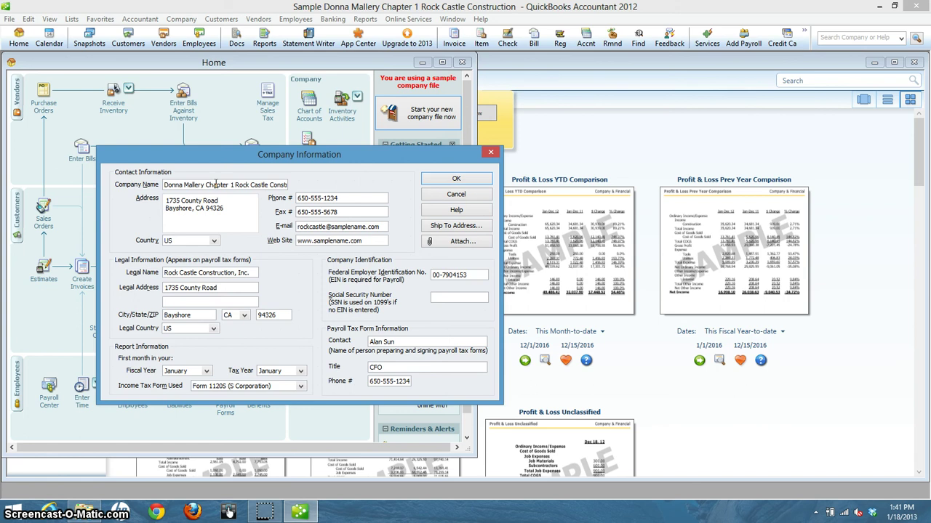
click(469, 180)
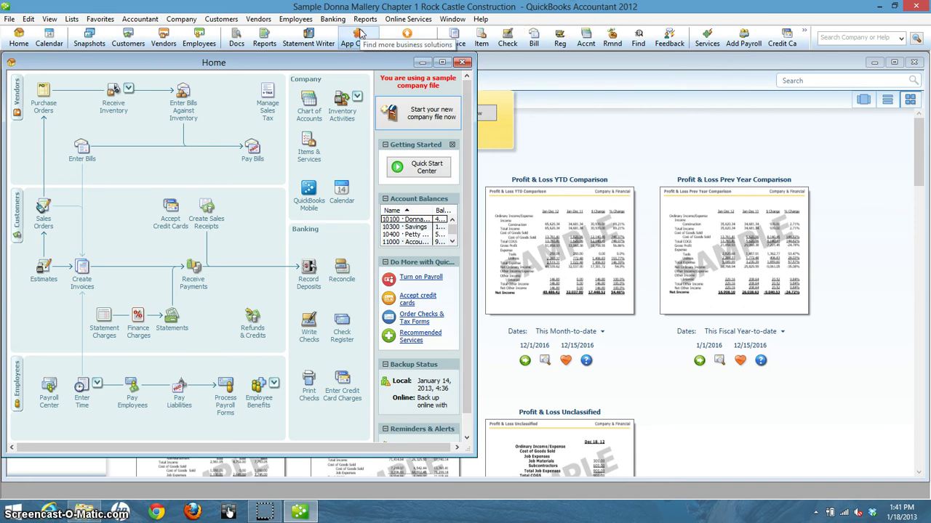
- In the Report Center, set the Profit & Loss Standard report's dates to Last Month and run the report
click(264, 41)
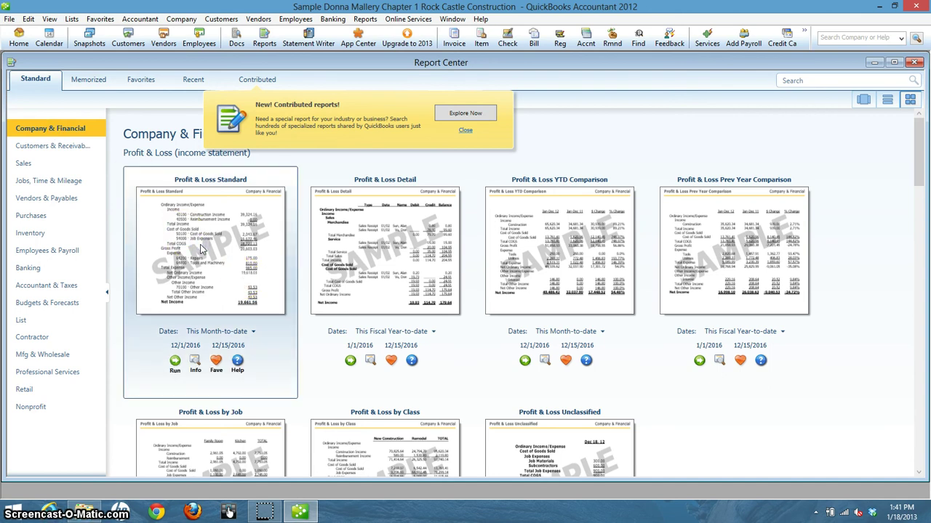
click(198, 348)
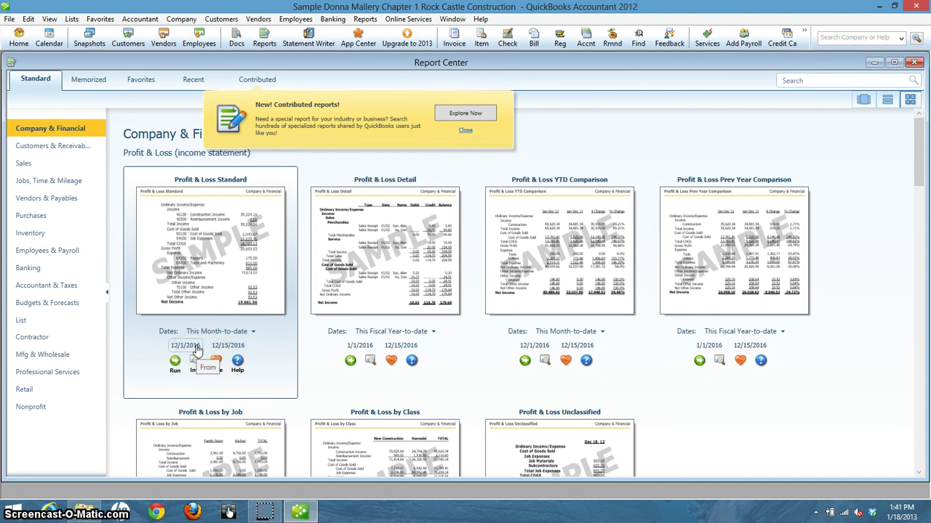
click(197, 348)
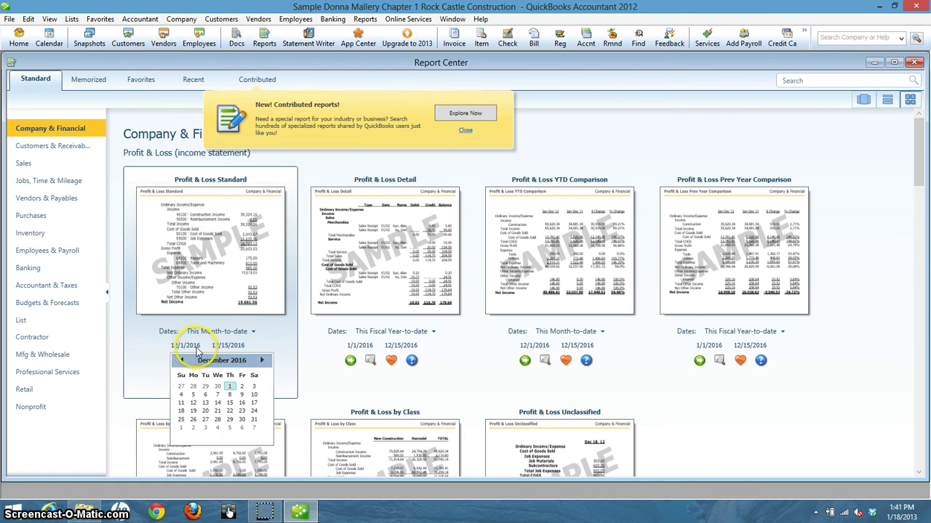
click(253, 332)
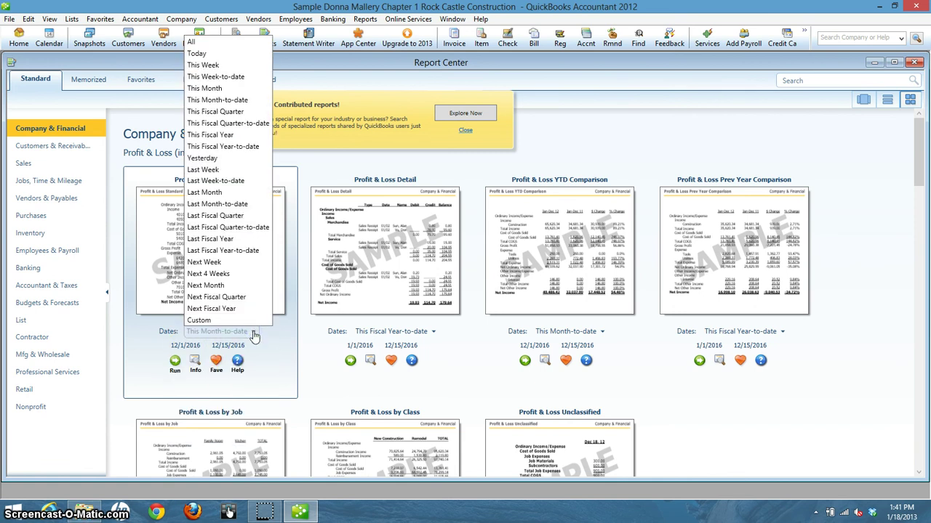
click(204, 193)
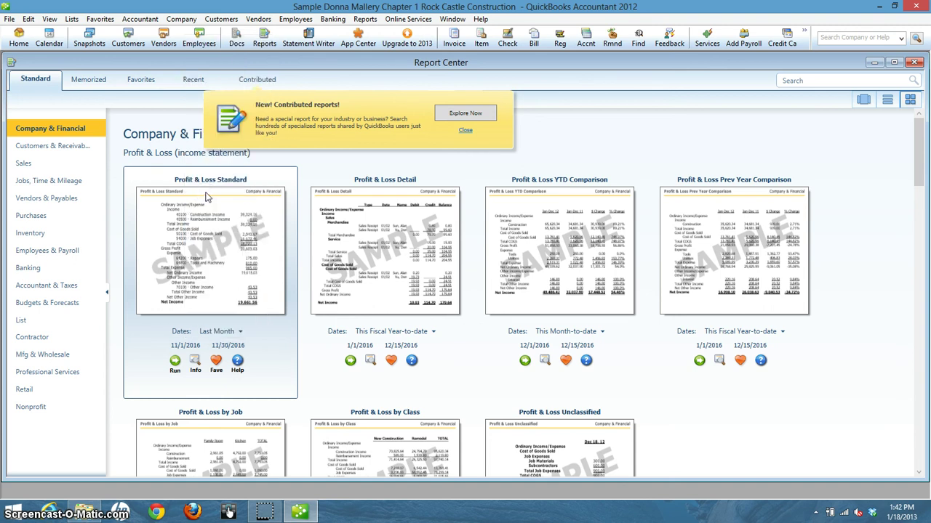
click(193, 350)
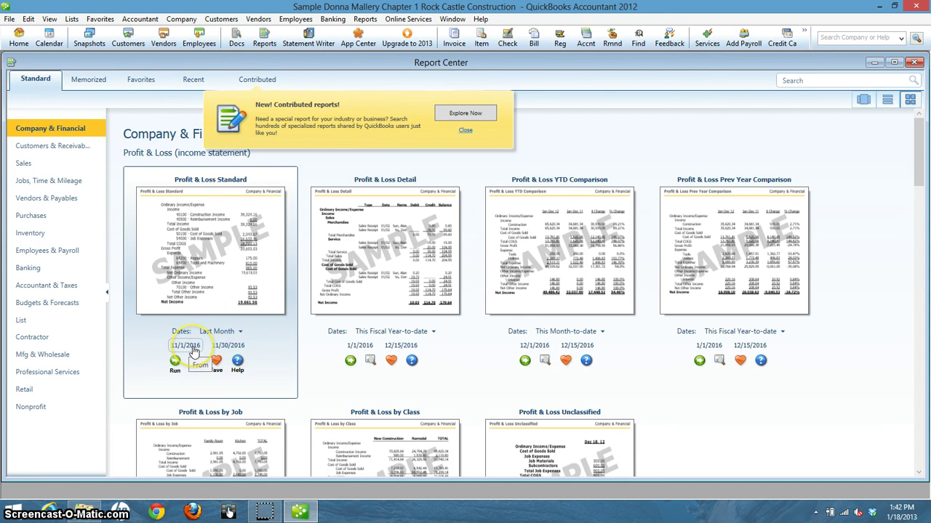
click(175, 363)
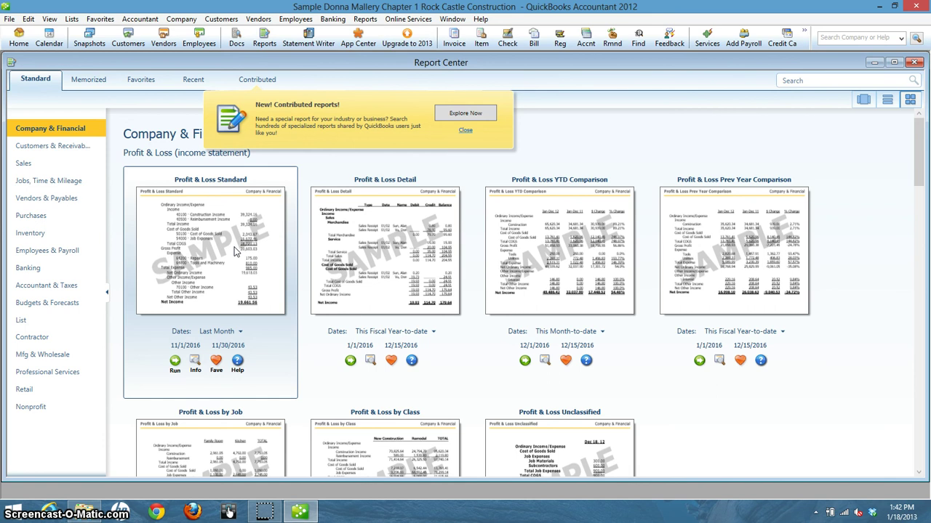
click(175, 362)
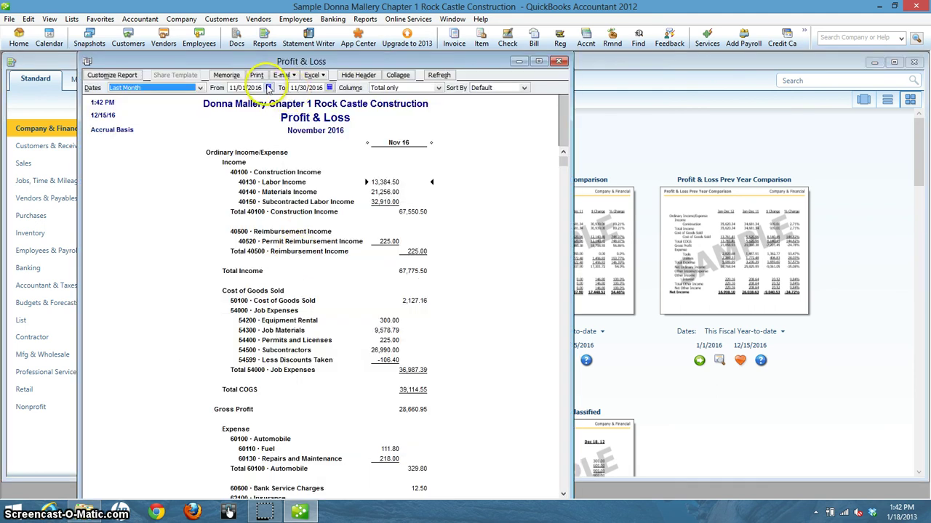
- Check the start date calendar of the Profit & Loss report, close it without changing the date, and refresh the report
click(268, 87)
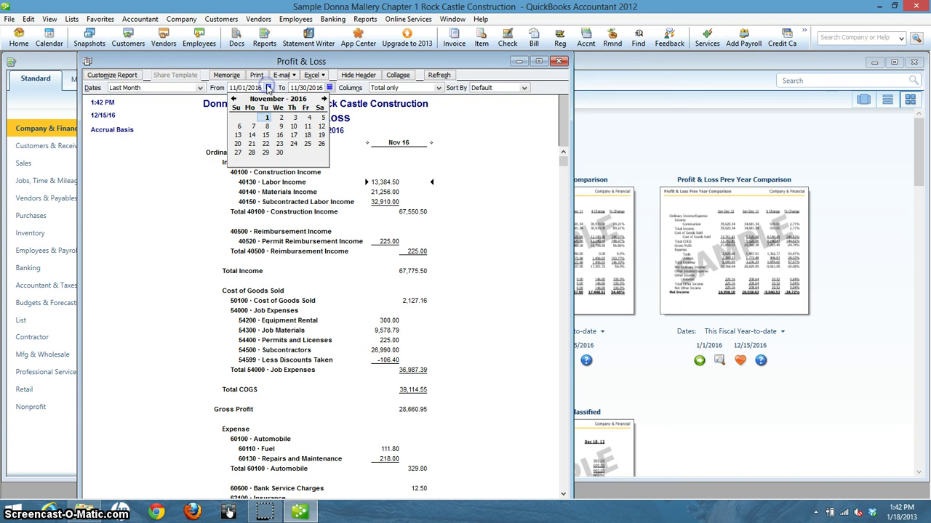
click(484, 123)
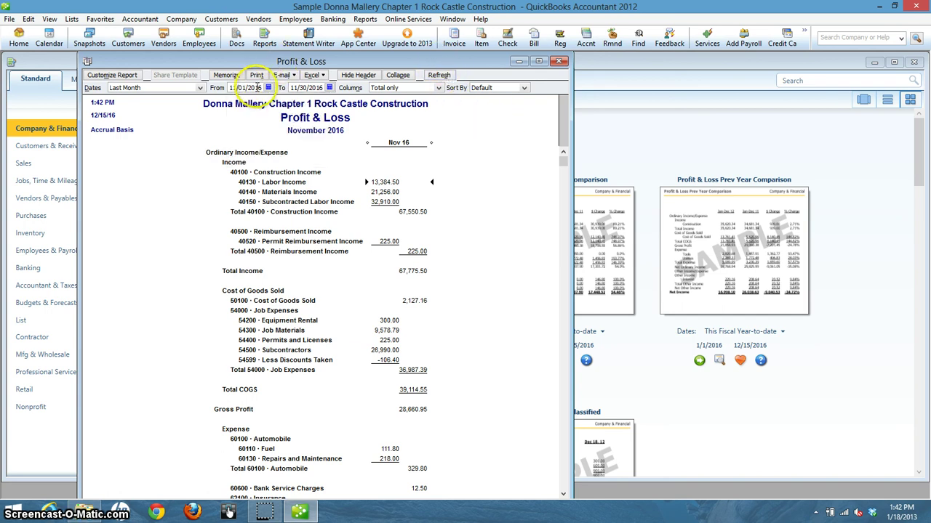
click(336, 124)
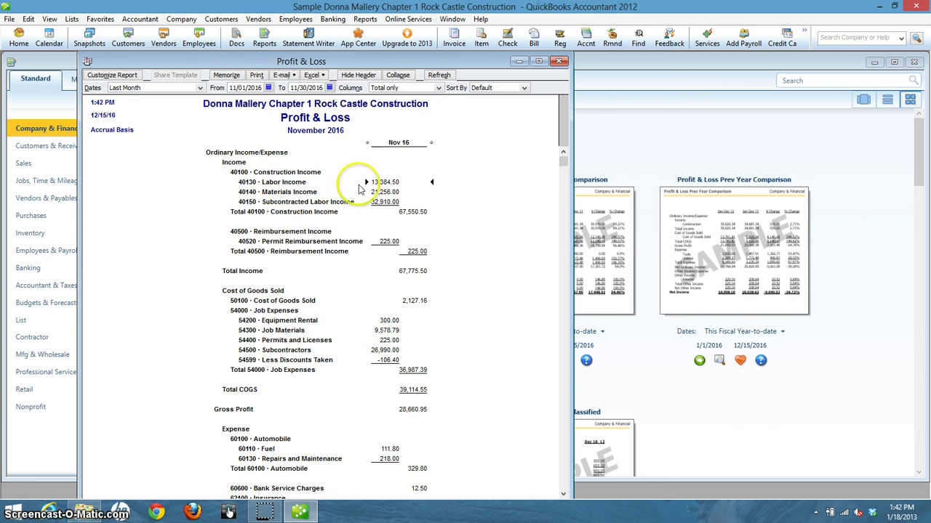
click(439, 76)
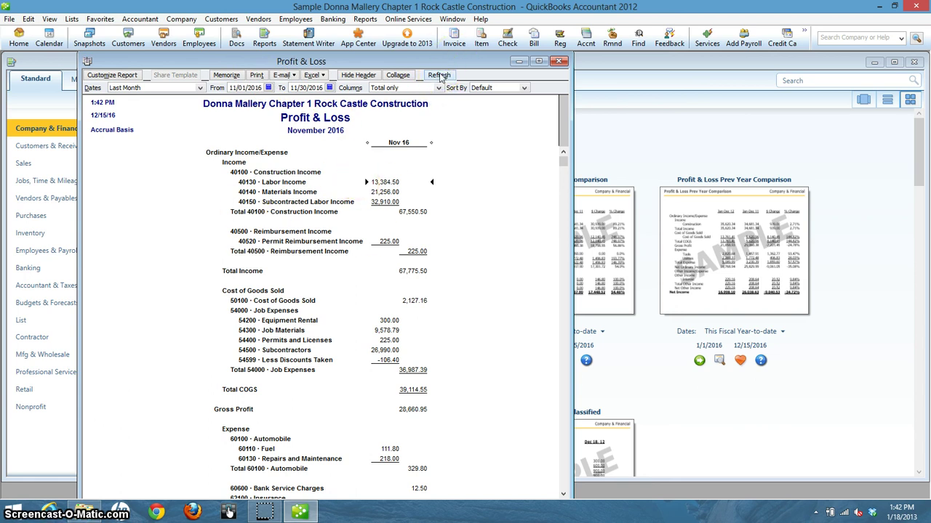
- Set the Profit & Loss report to update an existing Excel worksheet and choose the CH1 REPORTS workbook in QB DataFiles
click(311, 75)
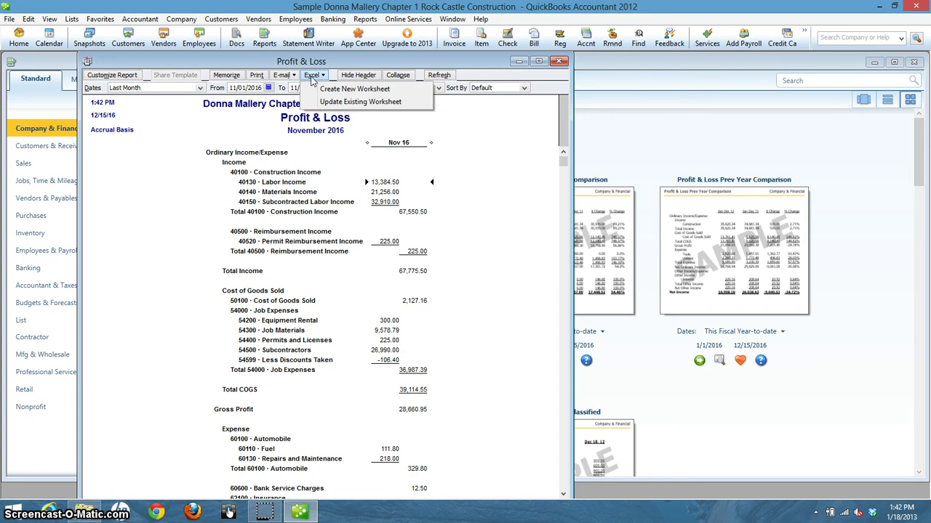
click(343, 104)
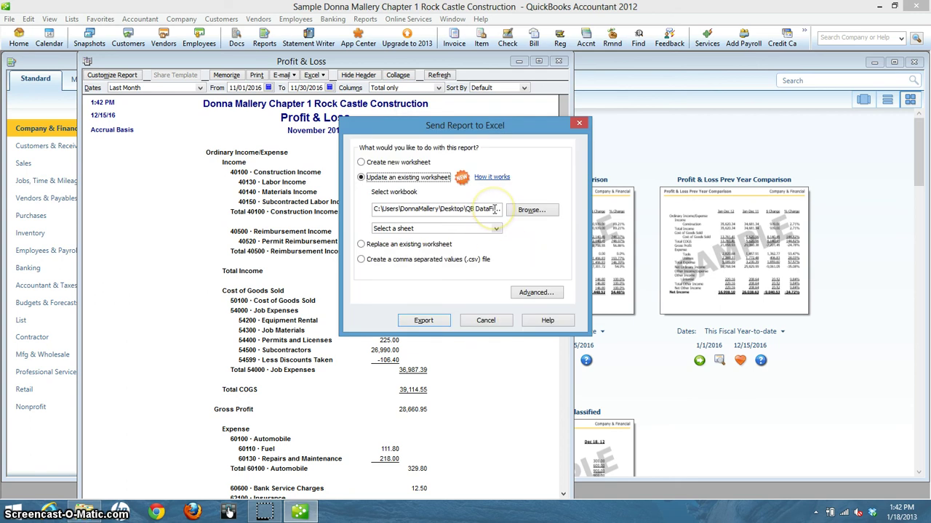
click(494, 209)
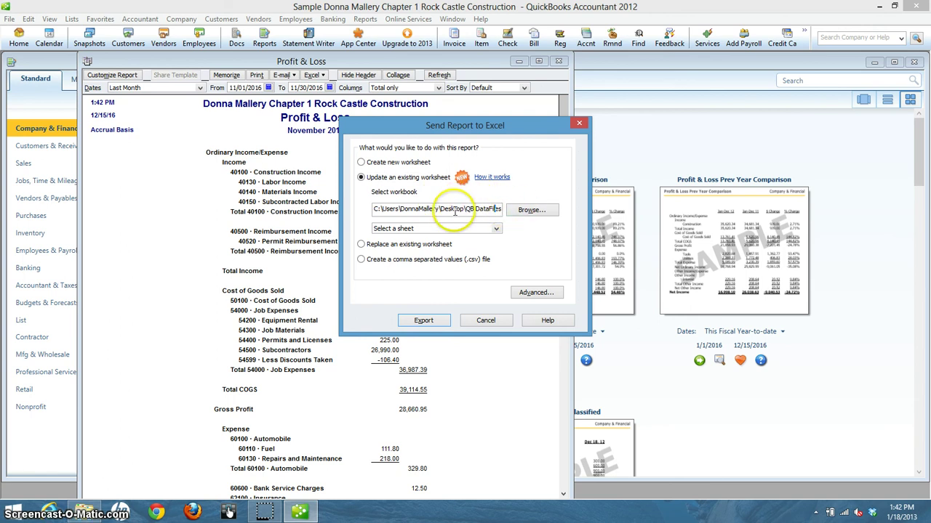
click(530, 214)
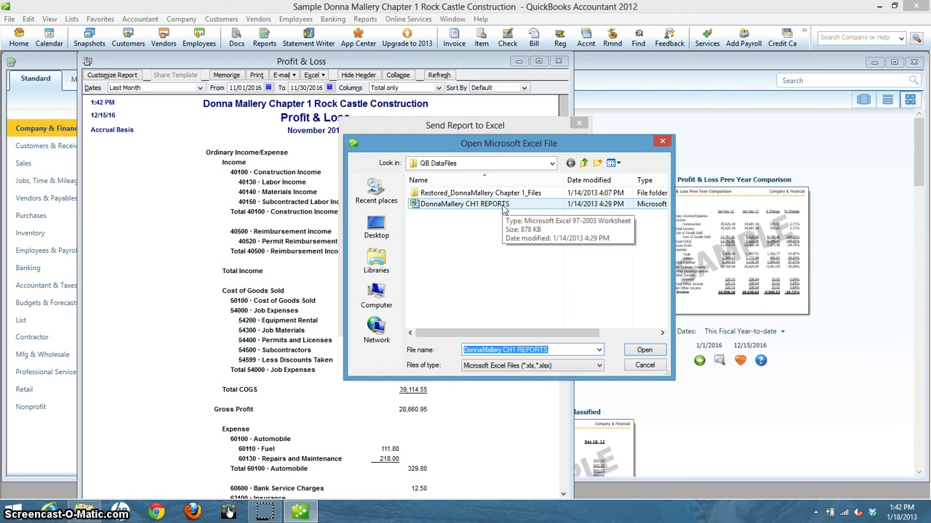
click(642, 353)
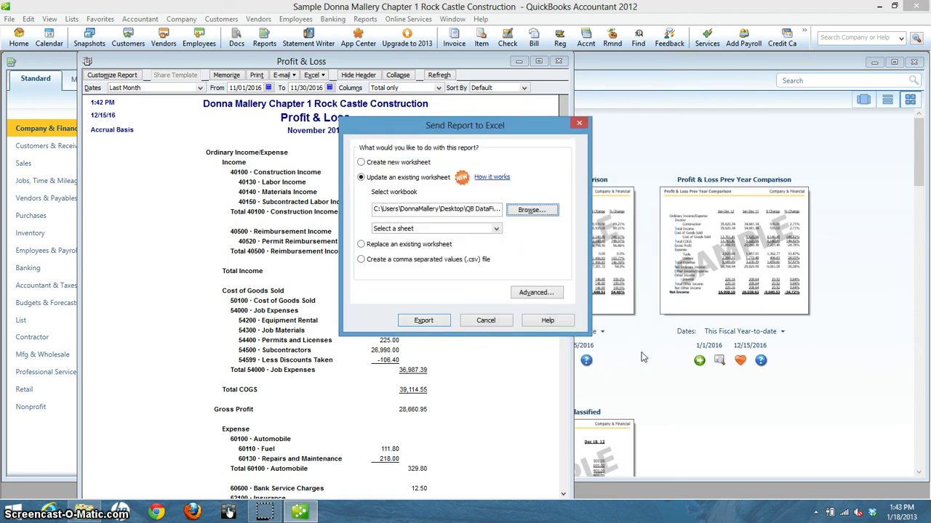
- Export the Profit & Loss report to the EX1.1.2 PL sheet, agreeing to update the existing worksheet with new data
click(497, 229)
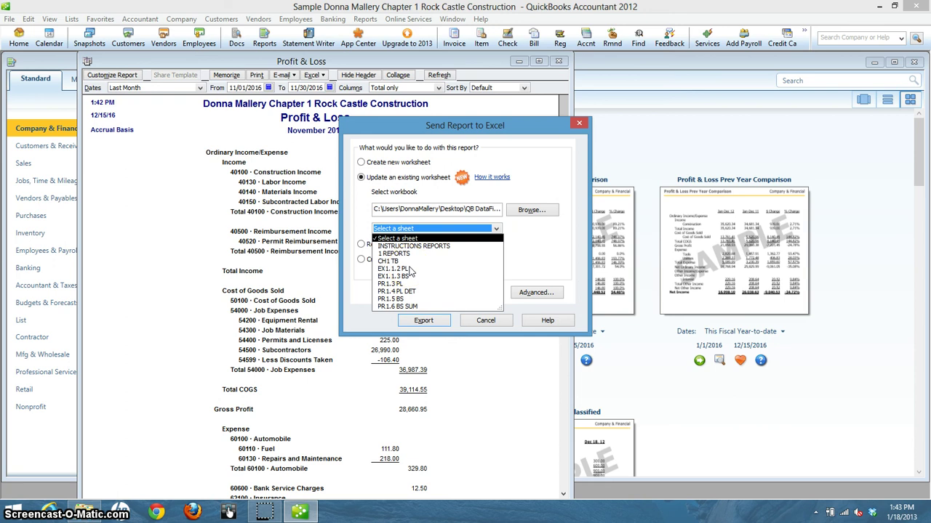
click(398, 269)
click(398, 271)
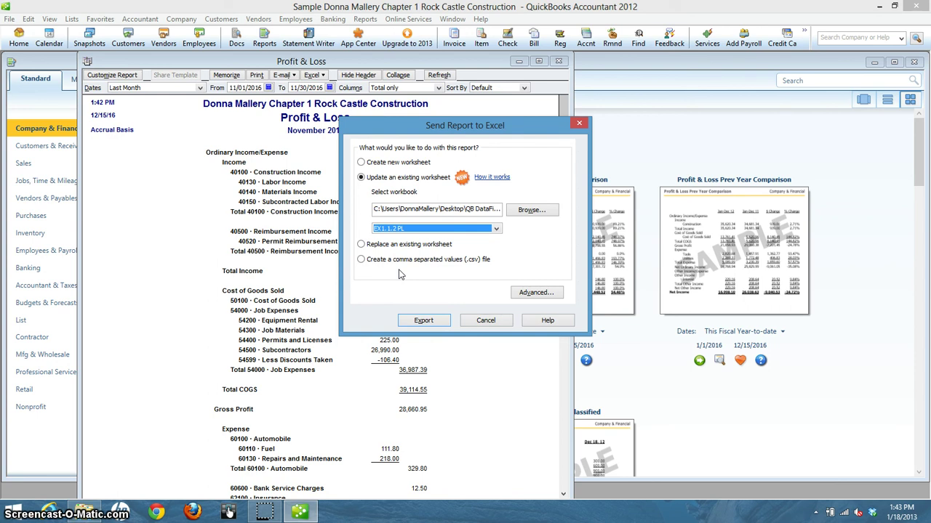
click(398, 269)
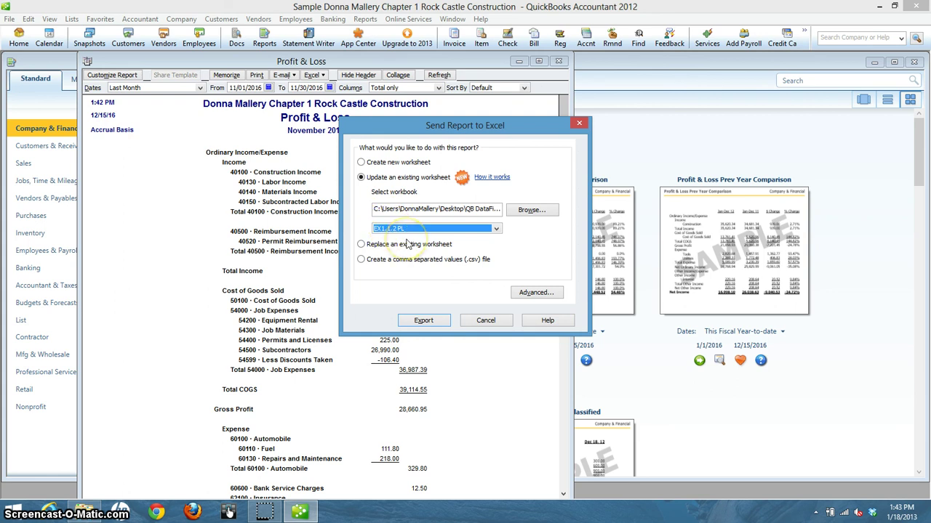
click(425, 321)
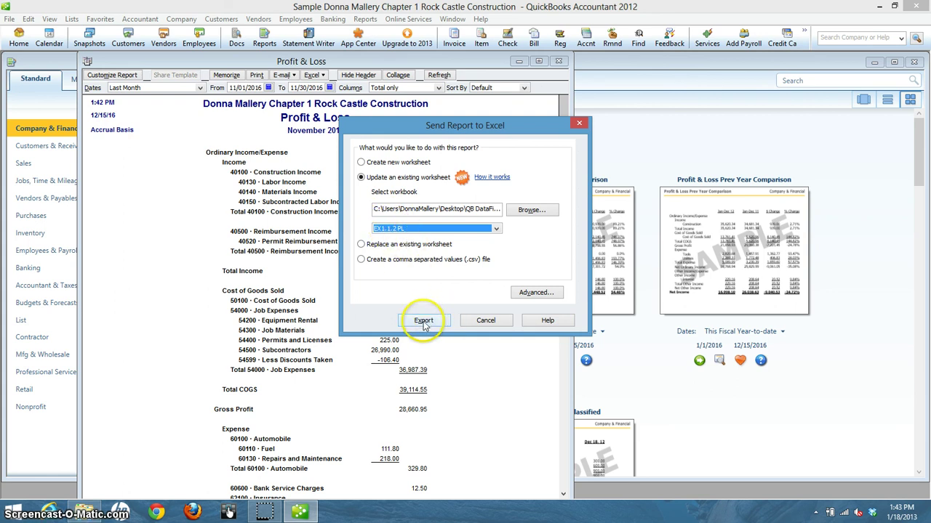
click(426, 323)
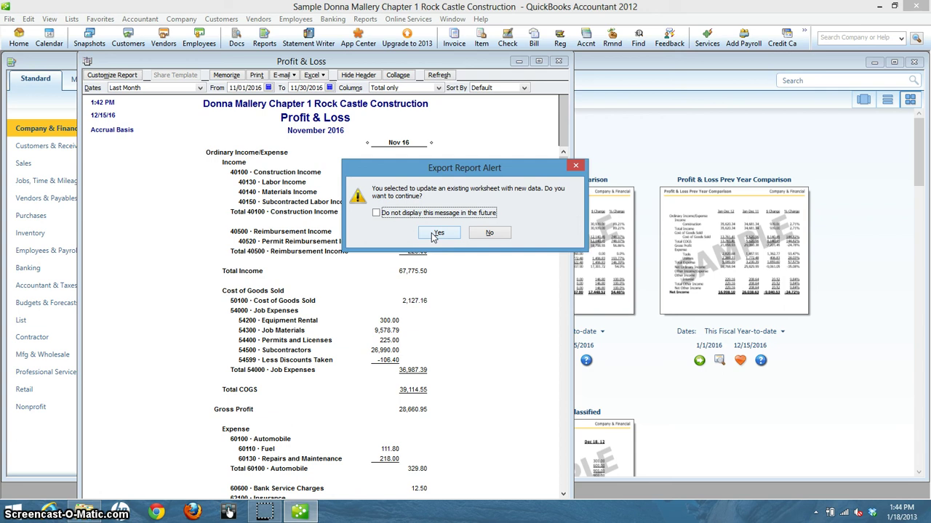
click(436, 234)
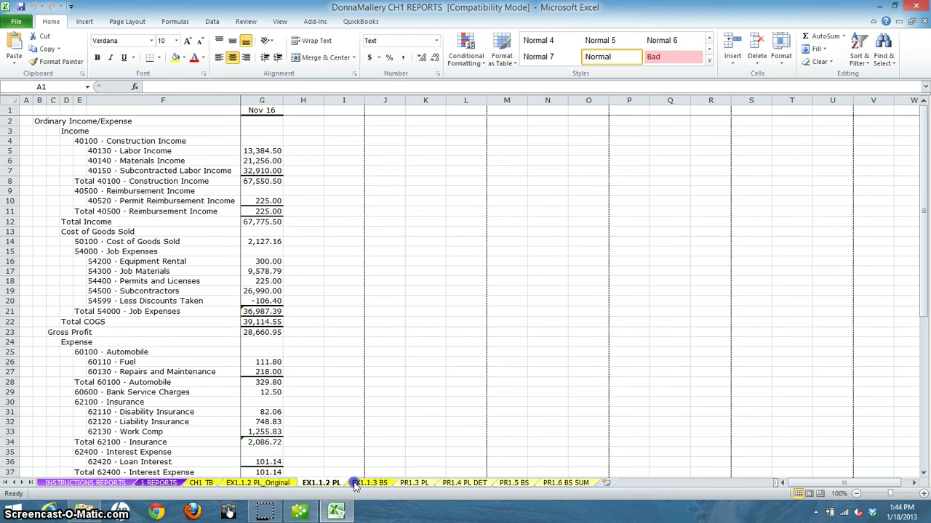
- Delete the EX1.1.2 PL_Original sheet from the exported Excel workbook
click(270, 483)
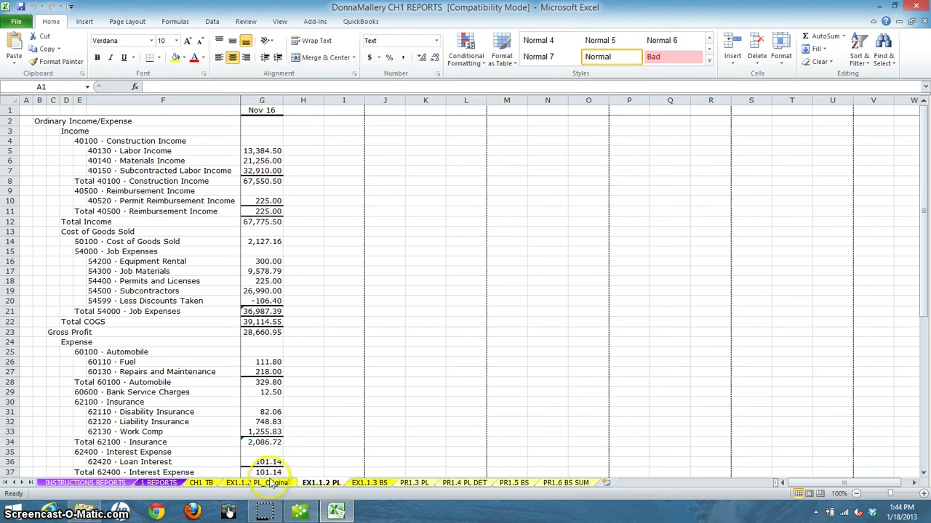
click(335, 513)
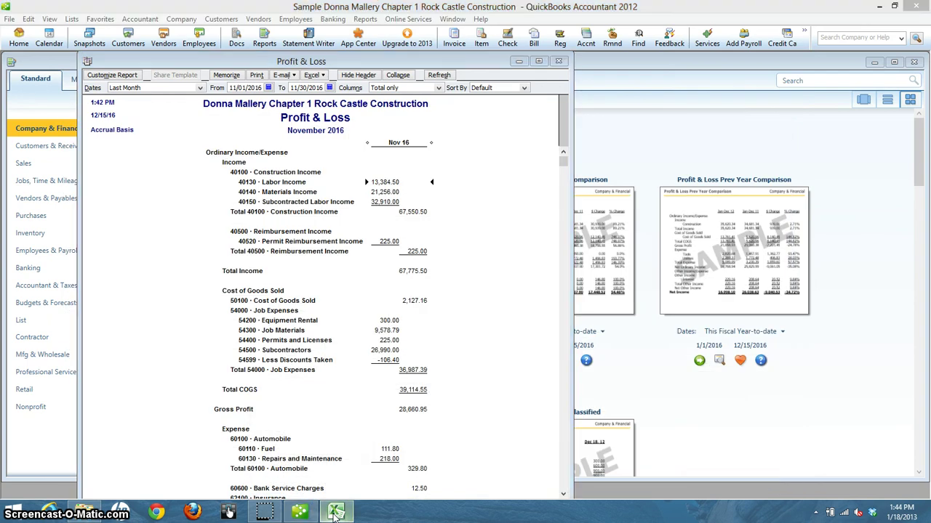
click(335, 512)
click(276, 483)
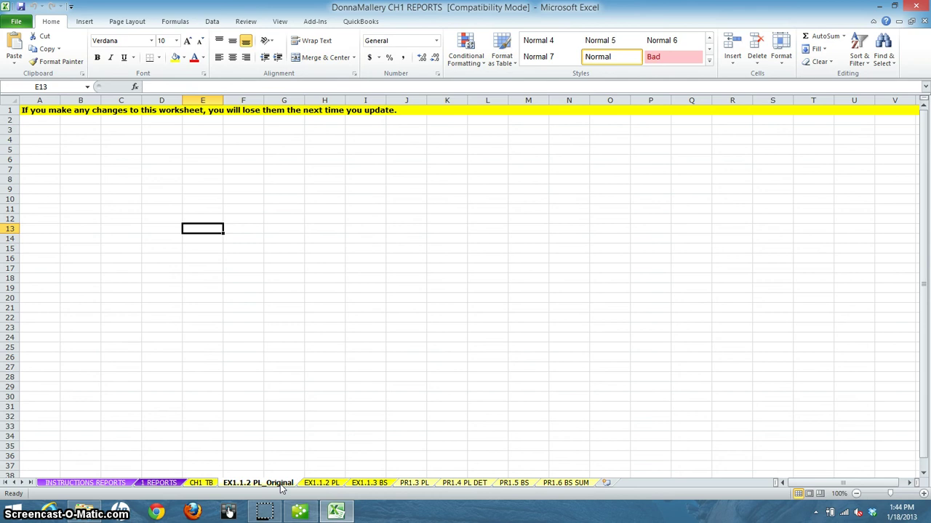
right_click(282, 488)
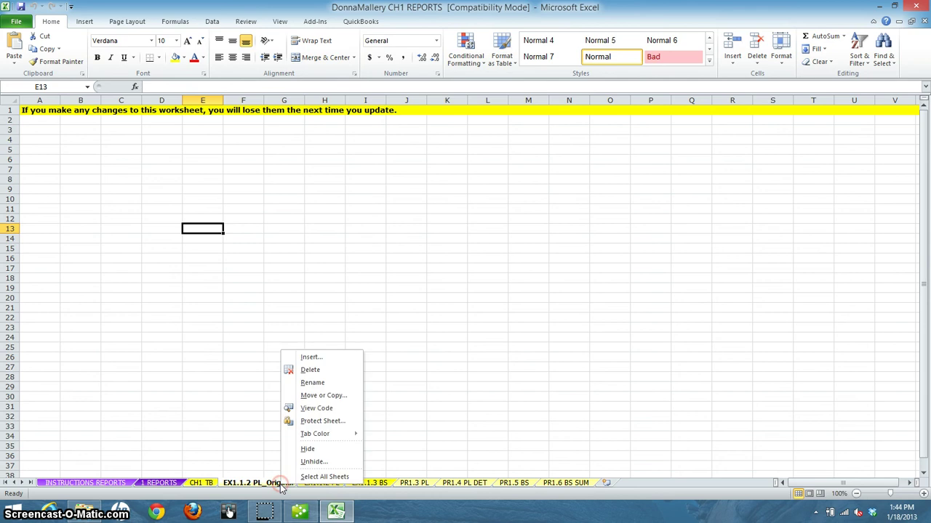
click(317, 372)
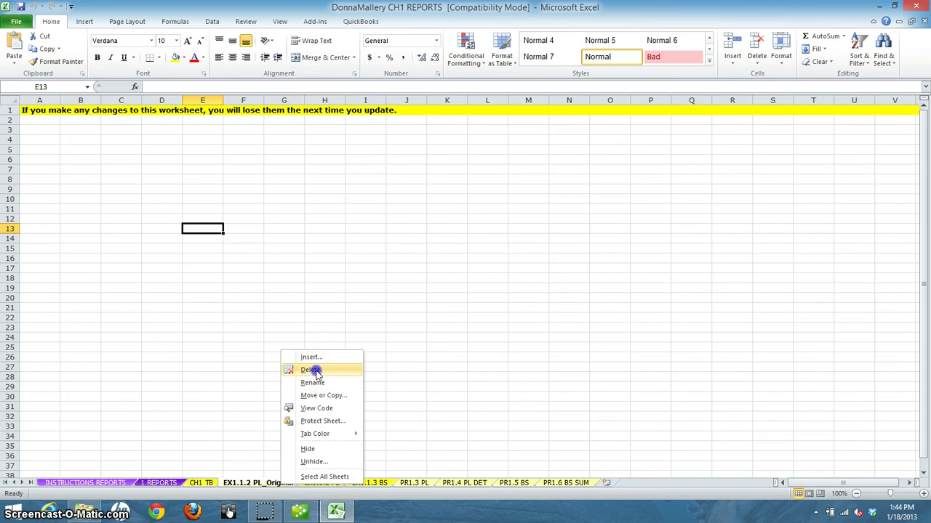
click(435, 287)
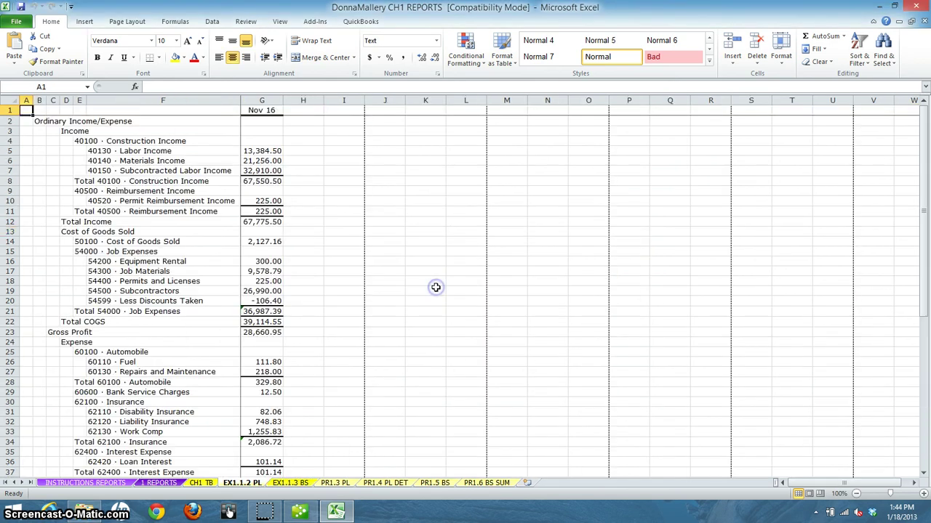
- Compare the CH1 TB sheet with EX1.1.2 PL, then save the workbook and close Excel
click(204, 483)
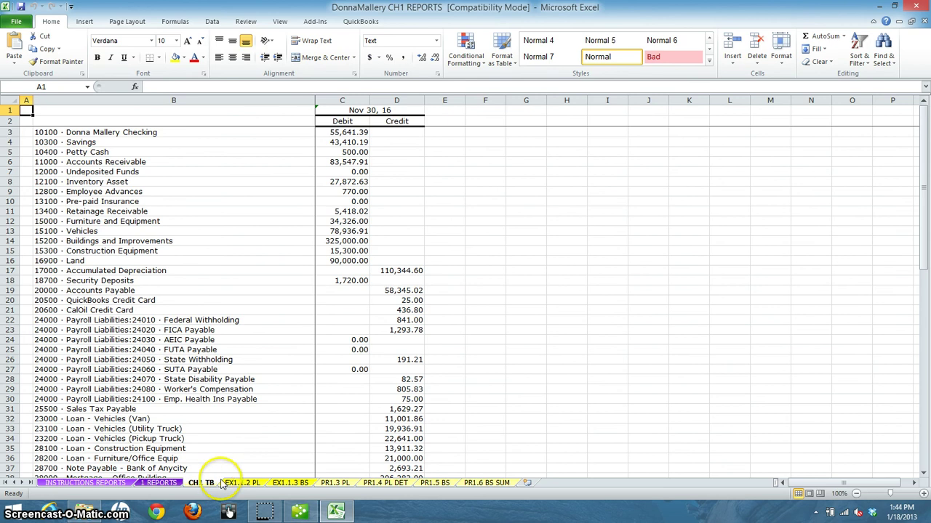
click(236, 484)
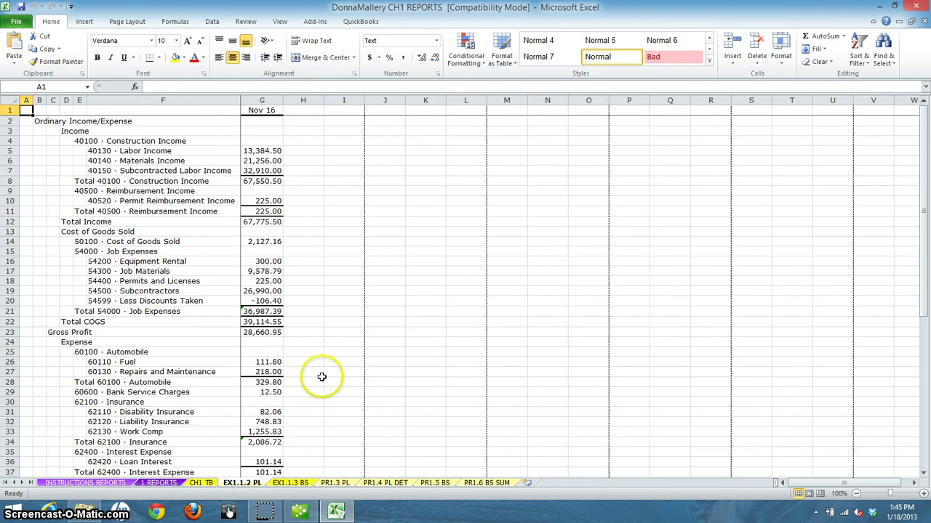
click(20, 7)
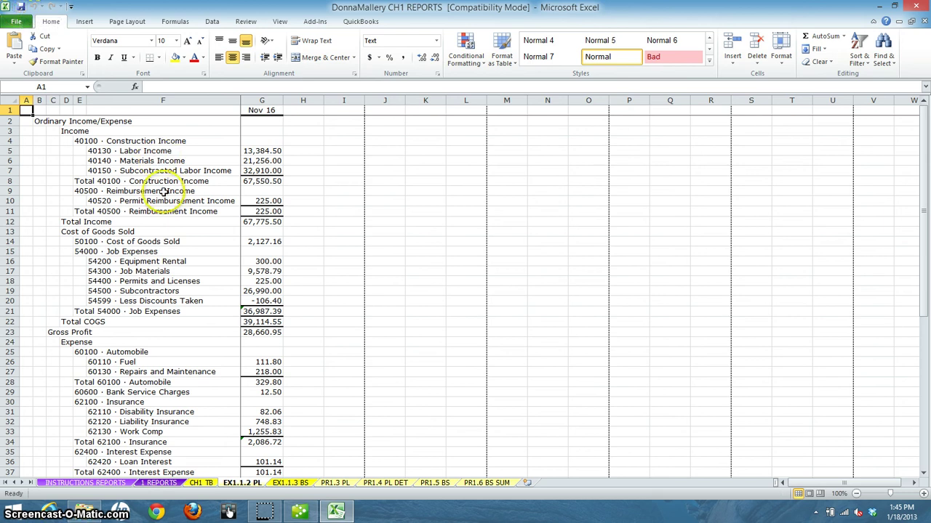
click(918, 7)
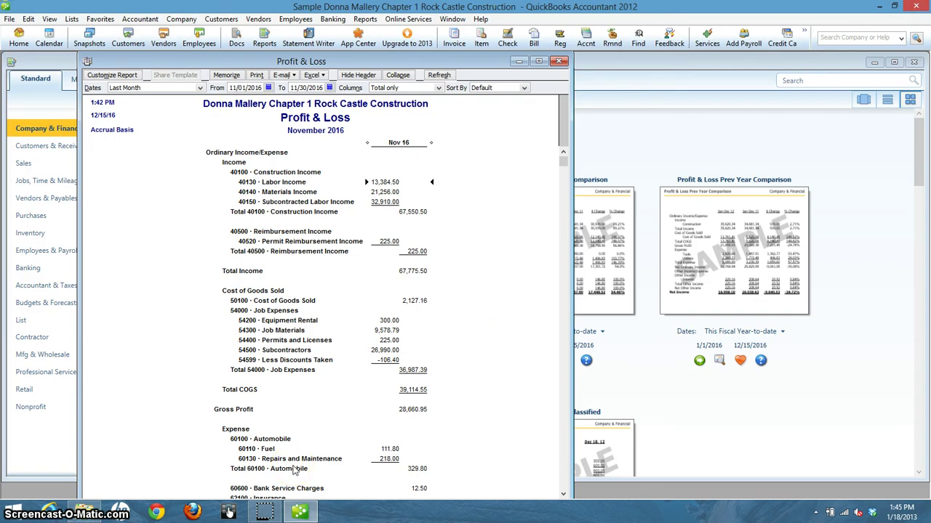
- Collapse the Profit & Loss report to its main accounts and close the report
click(398, 75)
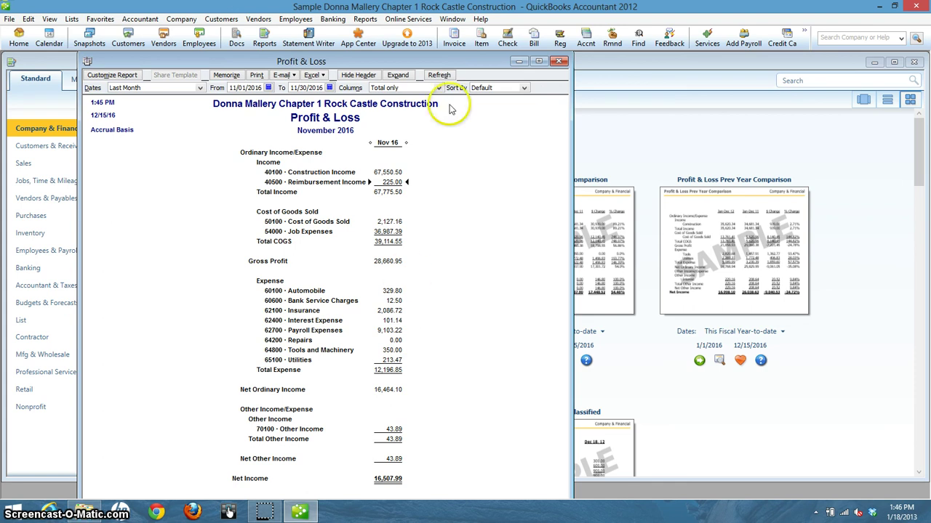
click(560, 63)
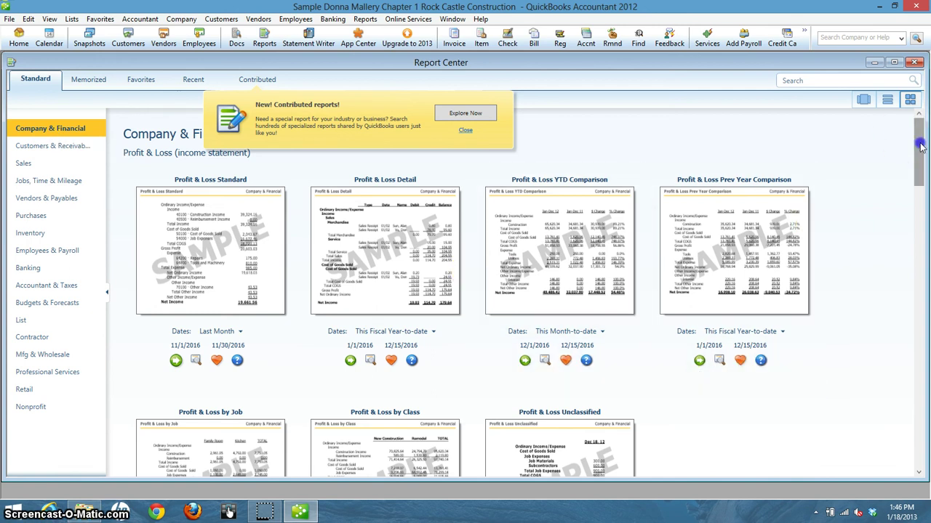
- In the Report Center, set the Balance Sheet Standard report's dates to Last Month and run the report
drag(919, 143, 926, 325)
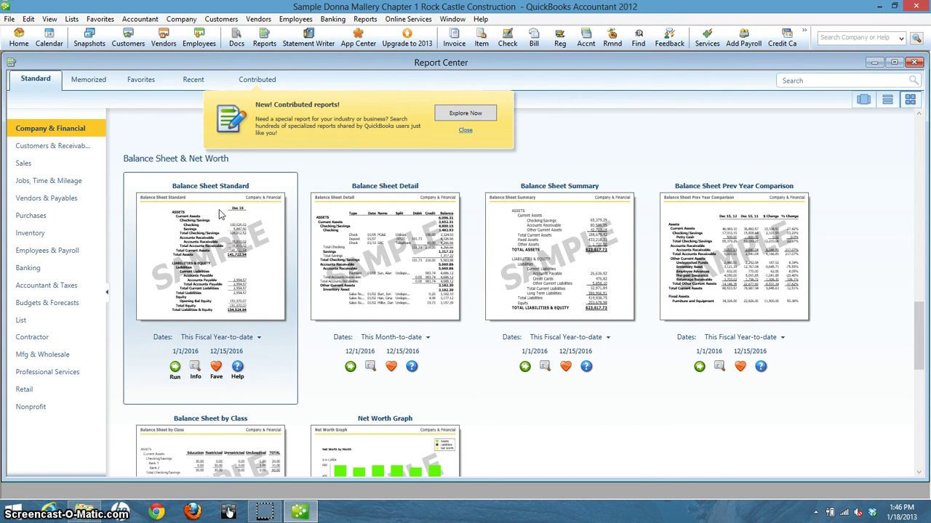
click(217, 338)
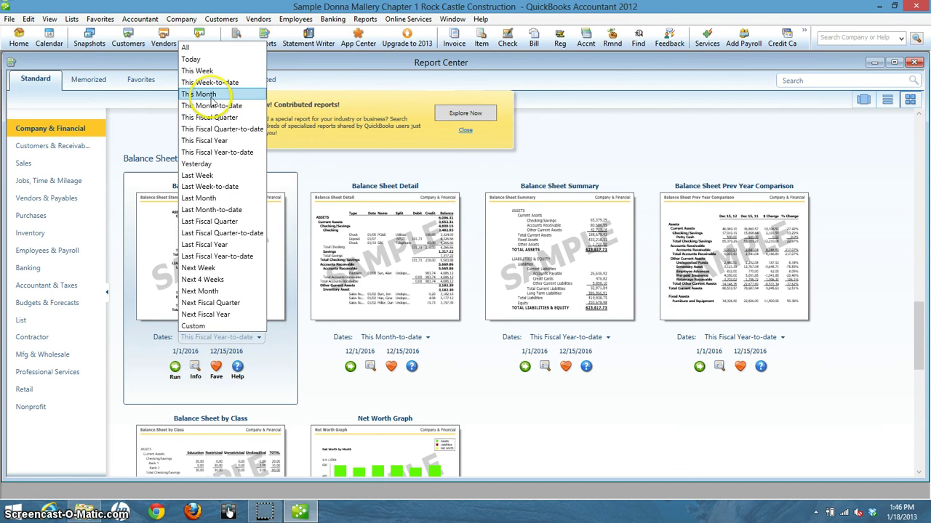
click(206, 200)
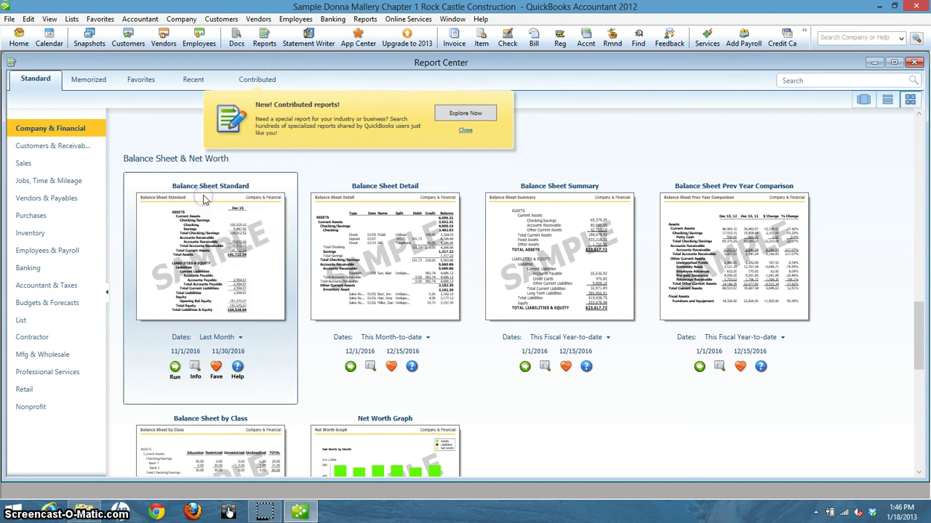
click(175, 366)
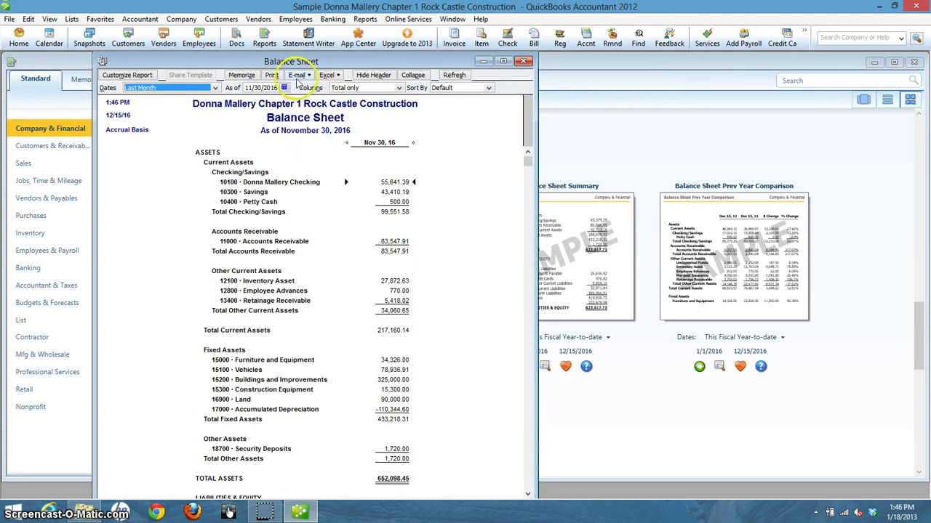
- Export the Balance Sheet report to Excel, updating the existing EX1.1.3 BS worksheet in the selected workbook
click(325, 76)
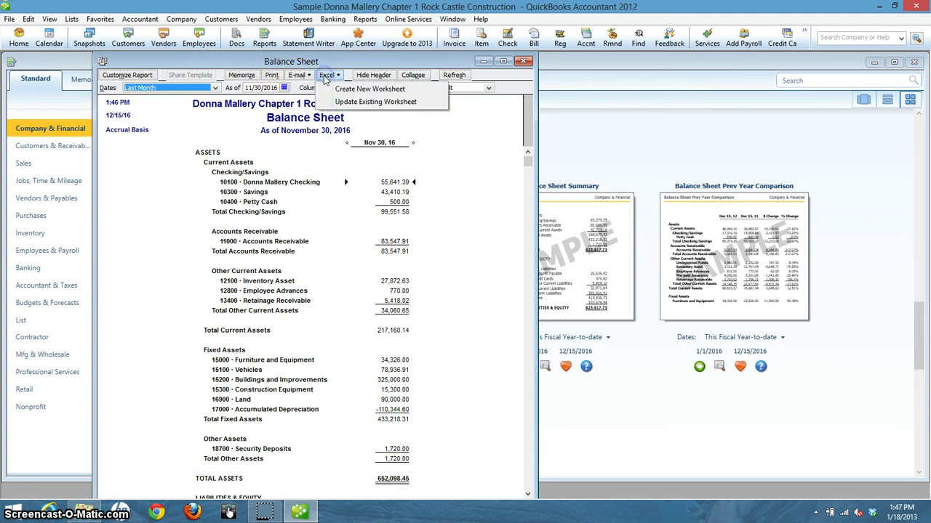
click(348, 102)
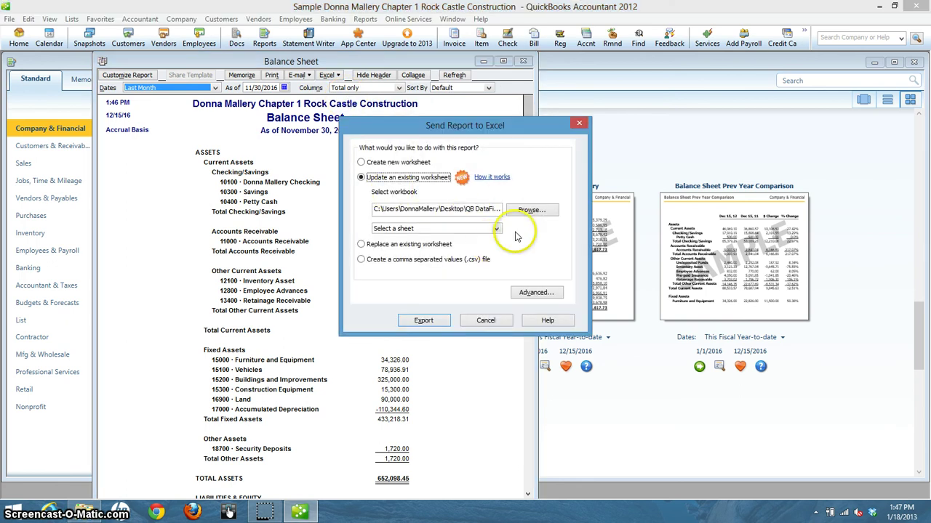
click(495, 230)
click(494, 230)
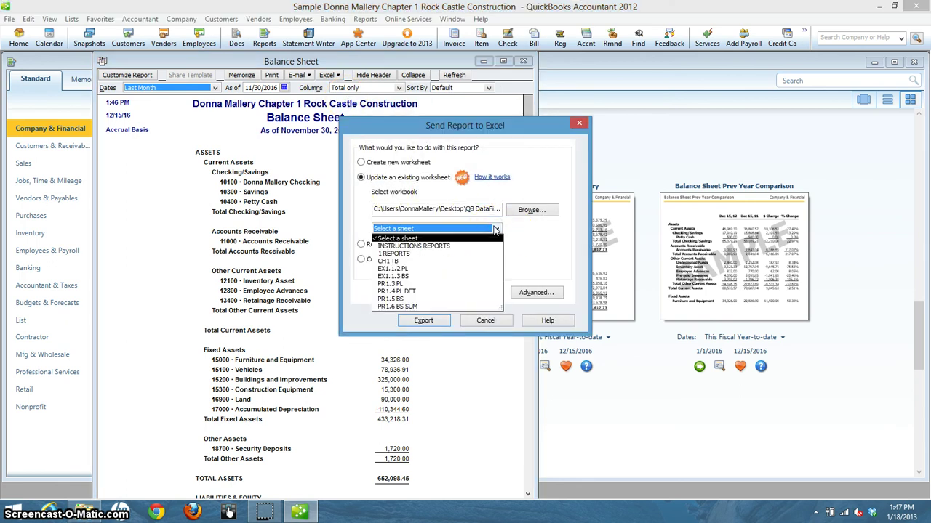
click(399, 276)
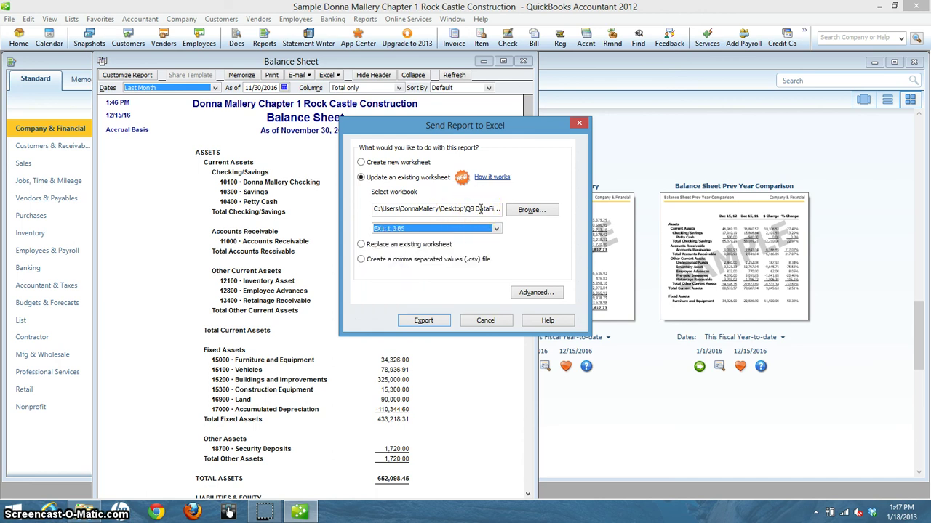
click(423, 321)
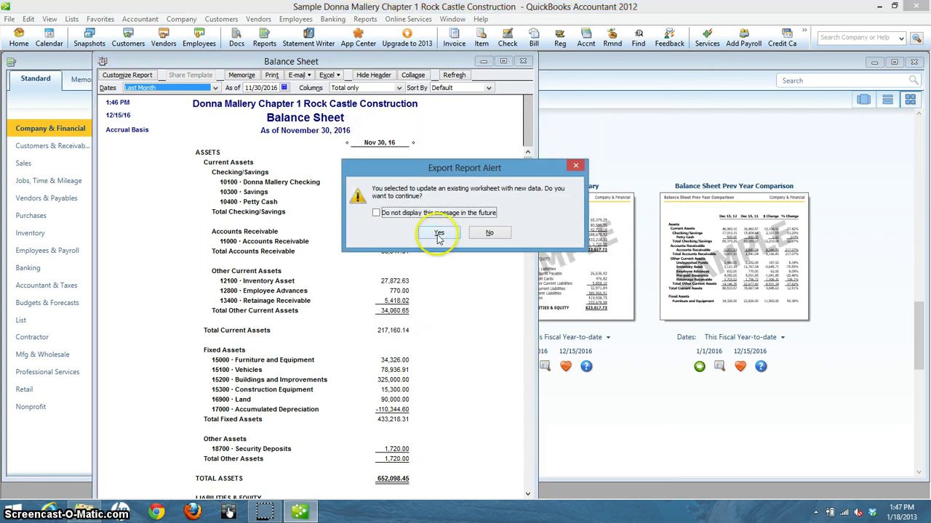
click(438, 233)
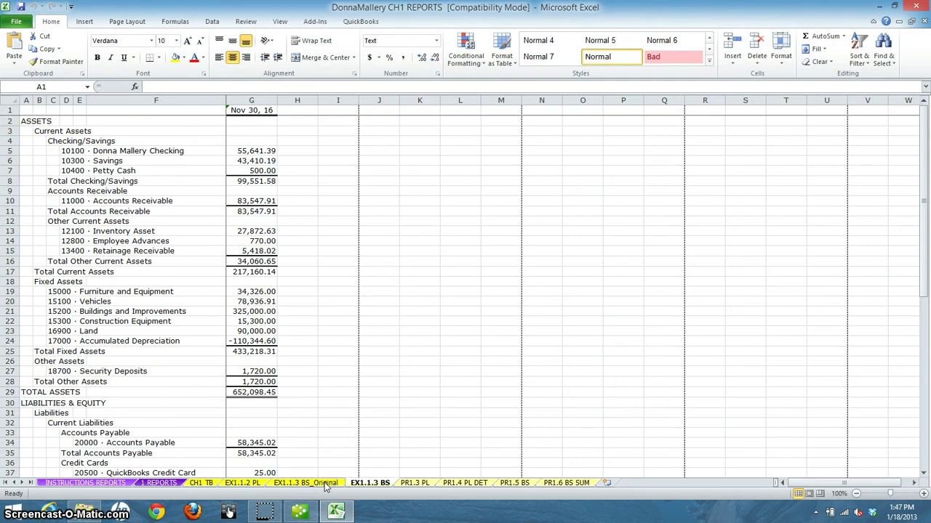
- In the exported Excel workbook, delete the EX1.1.3 BS_Original sheet and save the workbook
click(335, 513)
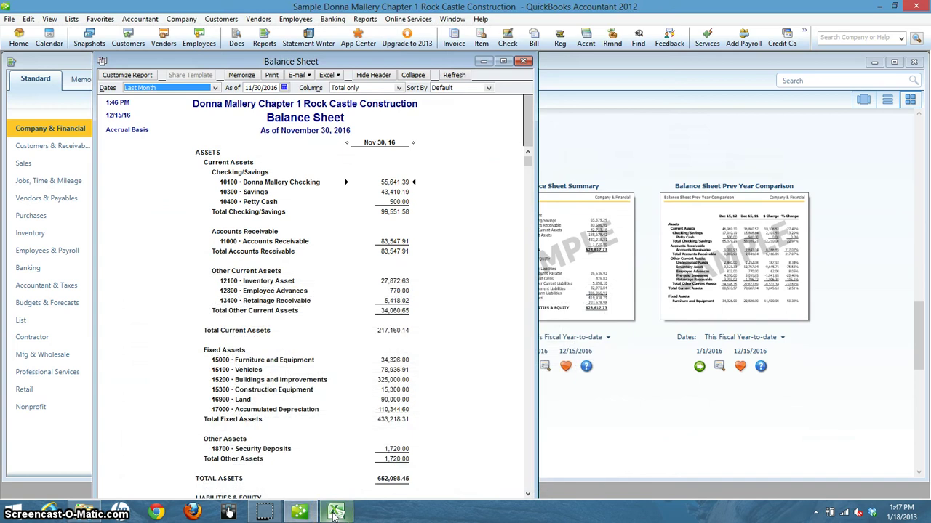
click(334, 513)
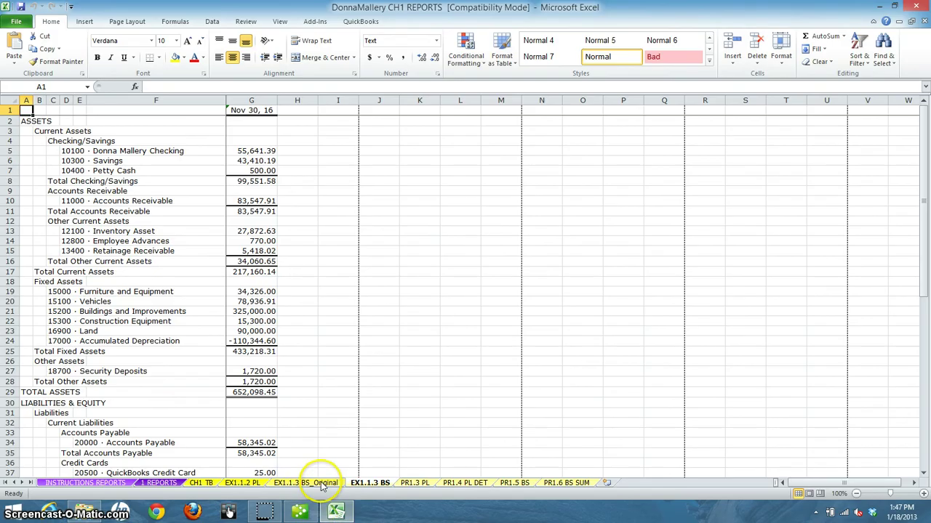
right_click(322, 484)
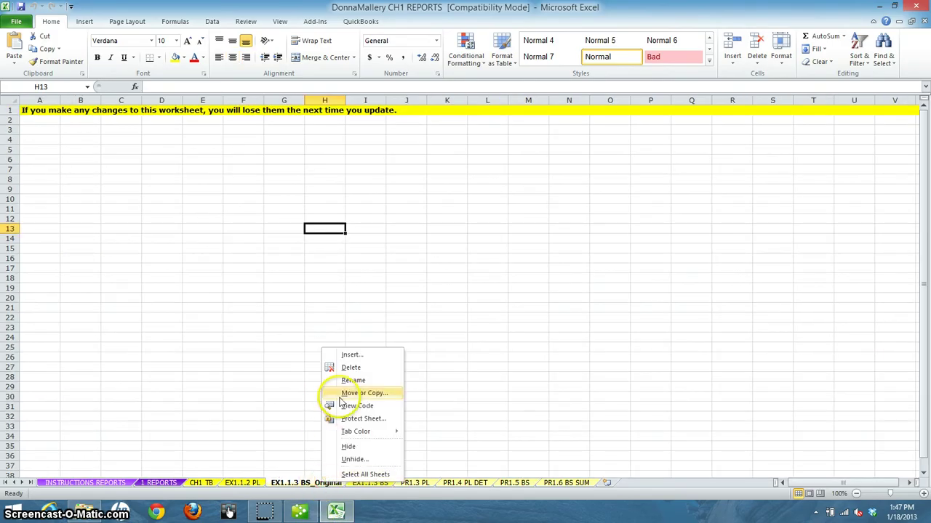
click(349, 367)
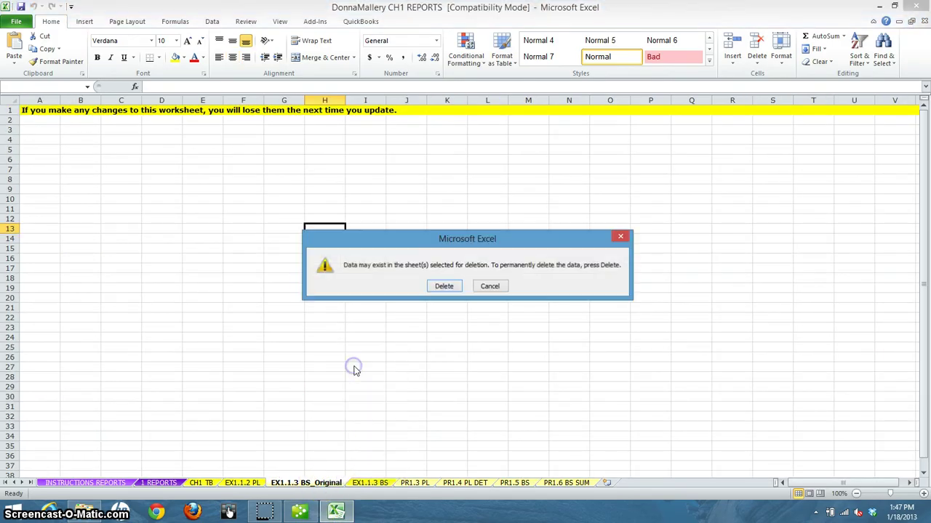
click(440, 287)
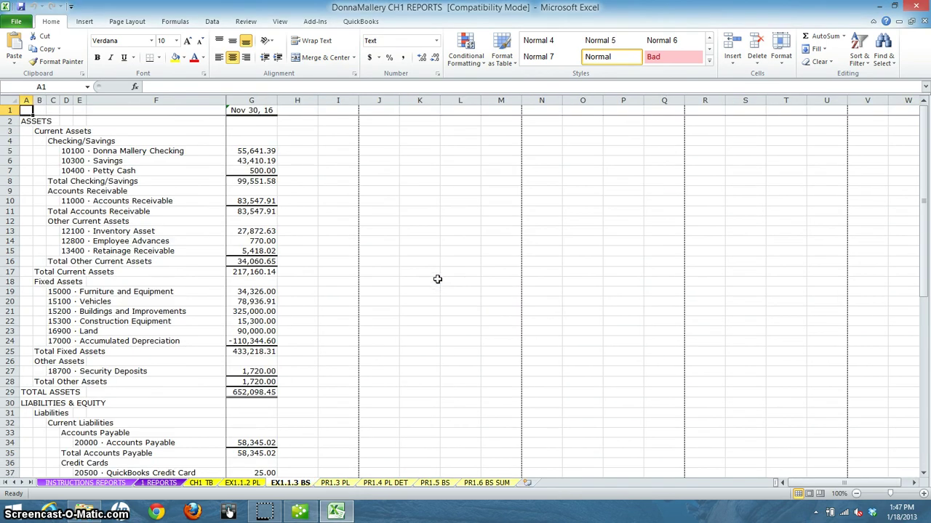
click(20, 6)
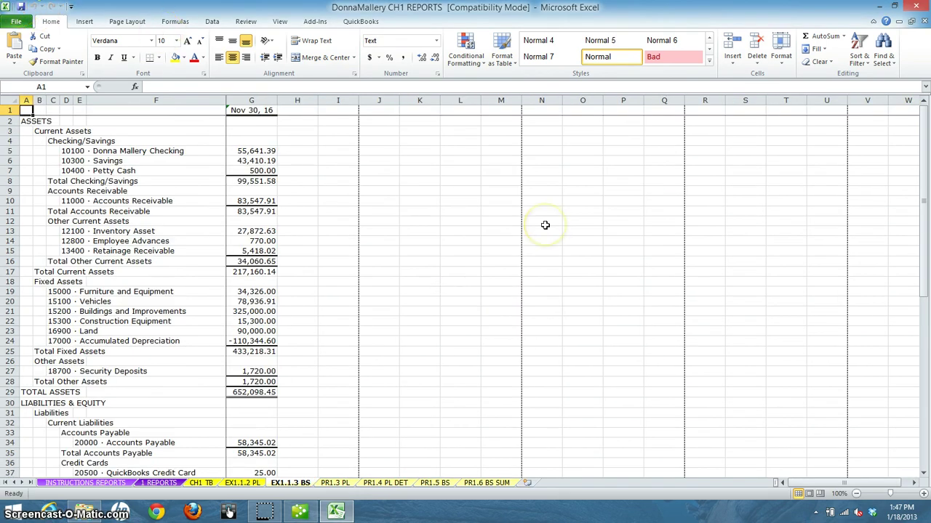